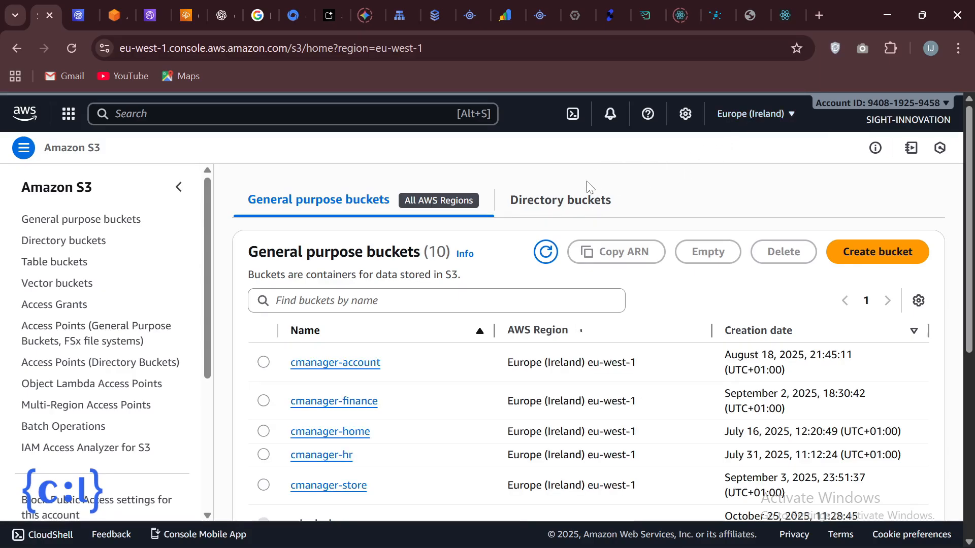
Start a new general purpose S3 bucket in Europe (Ireland) and enter senda as the bucket name
{"action": "left_click", "coordinate": [860, 260]}
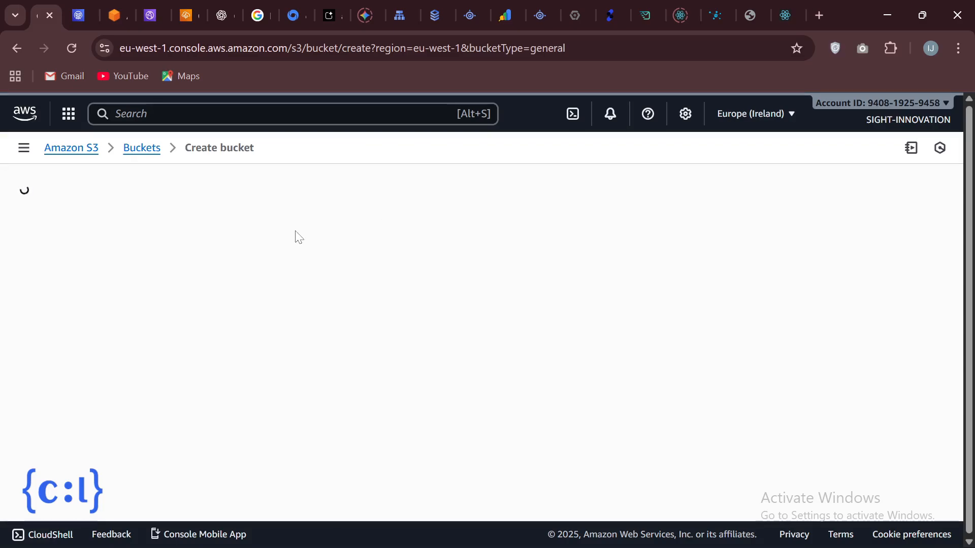
{"action": "scroll", "coordinate": [231, 301], "scroll_direction": "down", "scroll_amount": 3}
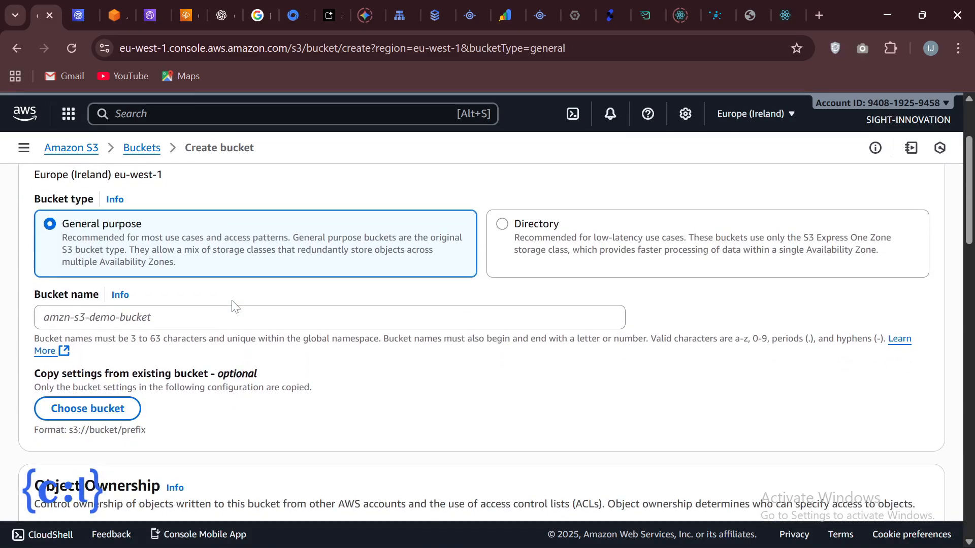
{"action": "left_click", "coordinate": [232, 317]}
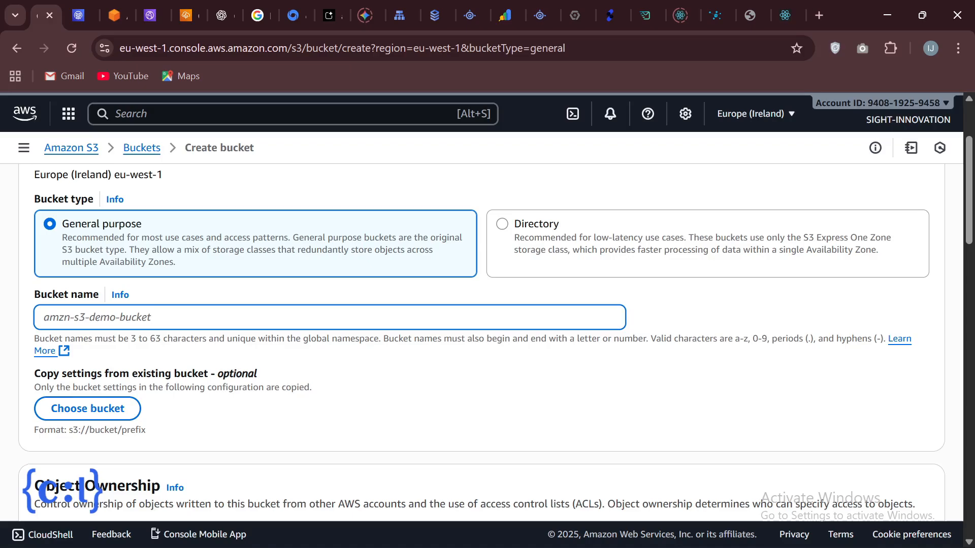
{"action": "type", "text": "senda"}
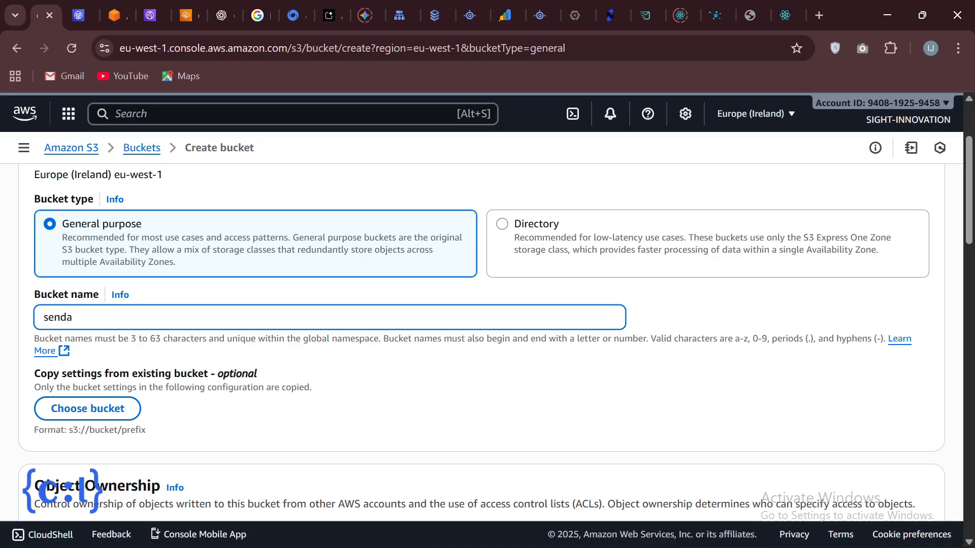
{"action": "scroll", "coordinate": [178, 414], "scroll_direction": "down", "scroll_amount": 5}
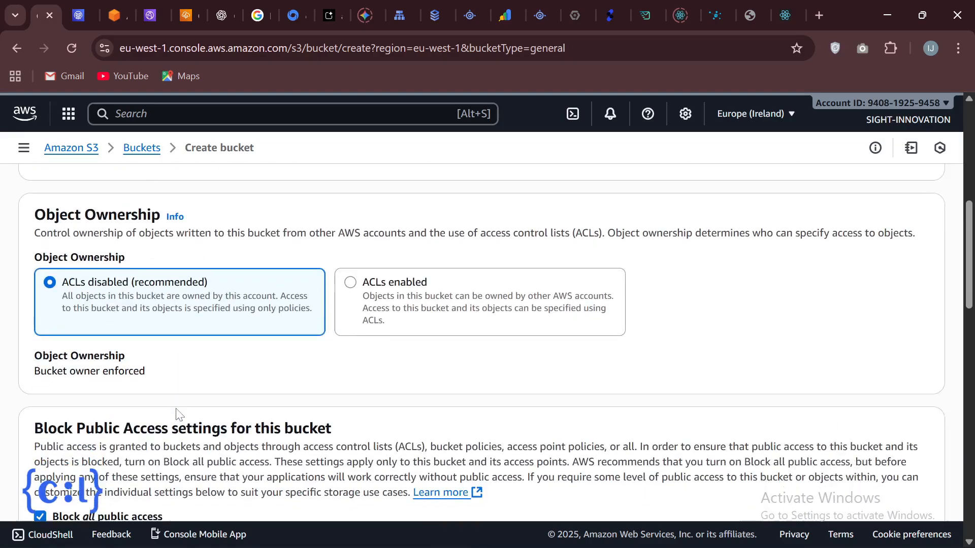
{"action": "scroll", "coordinate": [178, 414], "scroll_direction": "up", "scroll_amount": 4}
{"action": "scroll", "coordinate": [178, 414], "scroll_direction": "up", "scroll_amount": 1}
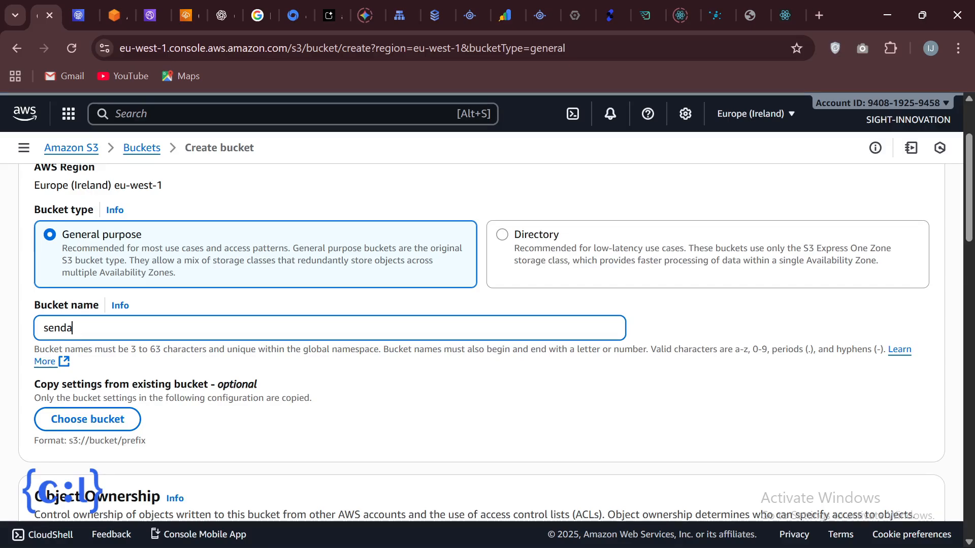
Turn off Block all public access for the new bucket and acknowledge that its objects might become public
{"action": "scroll", "coordinate": [152, 338], "scroll_direction": "down", "scroll_amount": 5}
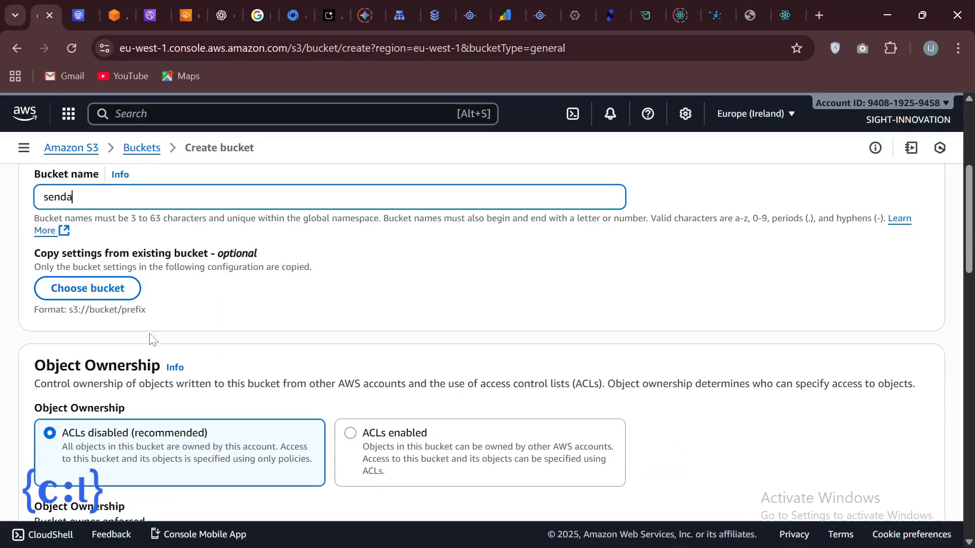
{"action": "scroll", "coordinate": [153, 337], "scroll_direction": "down", "scroll_amount": 4}
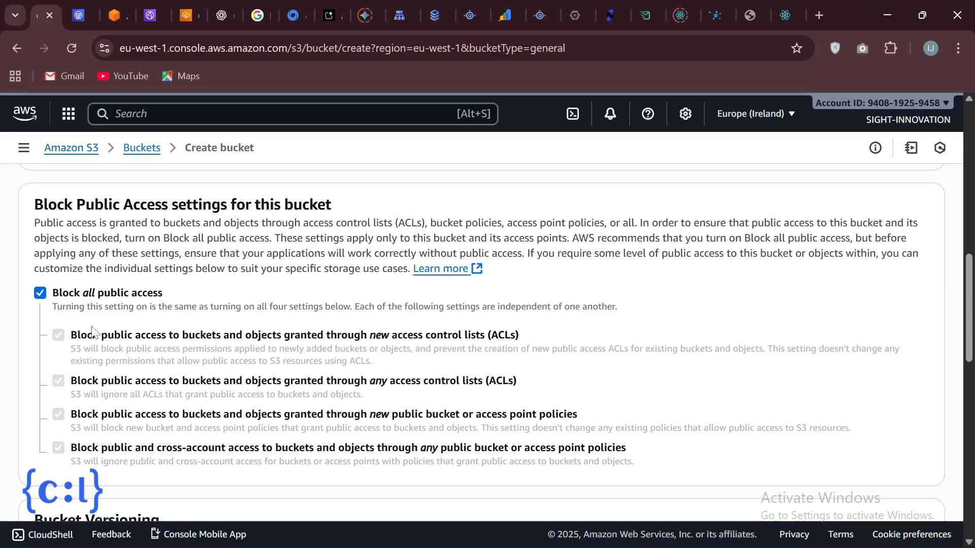
{"action": "left_click", "coordinate": [40, 293]}
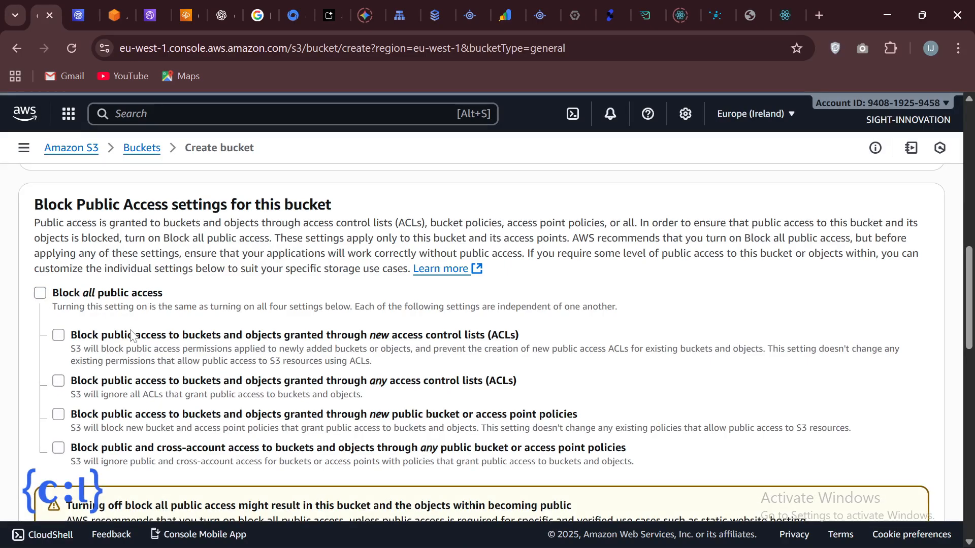
{"action": "scroll", "coordinate": [131, 335], "scroll_direction": "down", "scroll_amount": 3}
{"action": "scroll", "coordinate": [131, 335], "scroll_direction": "down", "scroll_amount": 1}
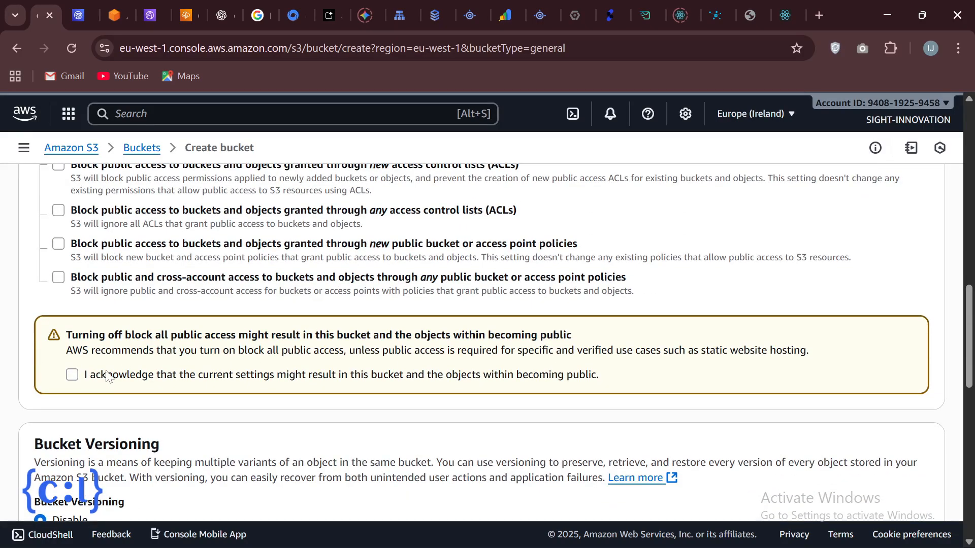
{"action": "left_click", "coordinate": [72, 376]}
Try to create the bucket with versioning disabled, SSE-S3 encryption and the bucket key enabled
{"action": "scroll", "coordinate": [148, 399], "scroll_direction": "down", "scroll_amount": 5}
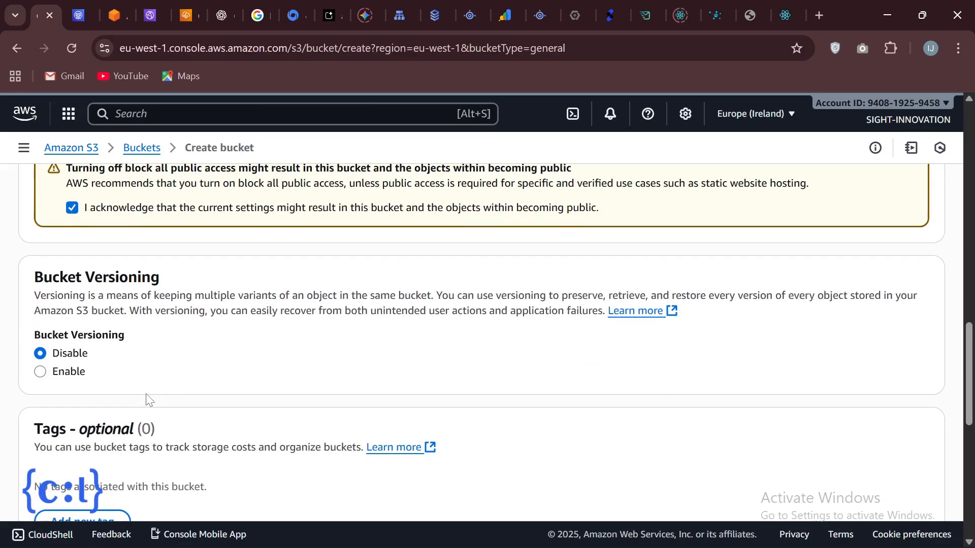
{"action": "scroll", "coordinate": [127, 340], "scroll_direction": "up", "scroll_amount": 1}
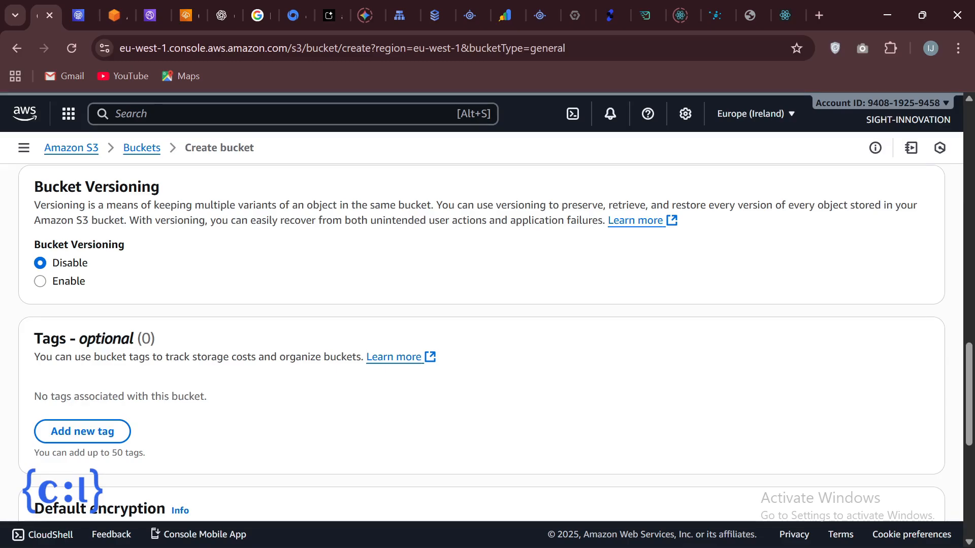
{"action": "scroll", "coordinate": [132, 358], "scroll_direction": "down", "scroll_amount": 5}
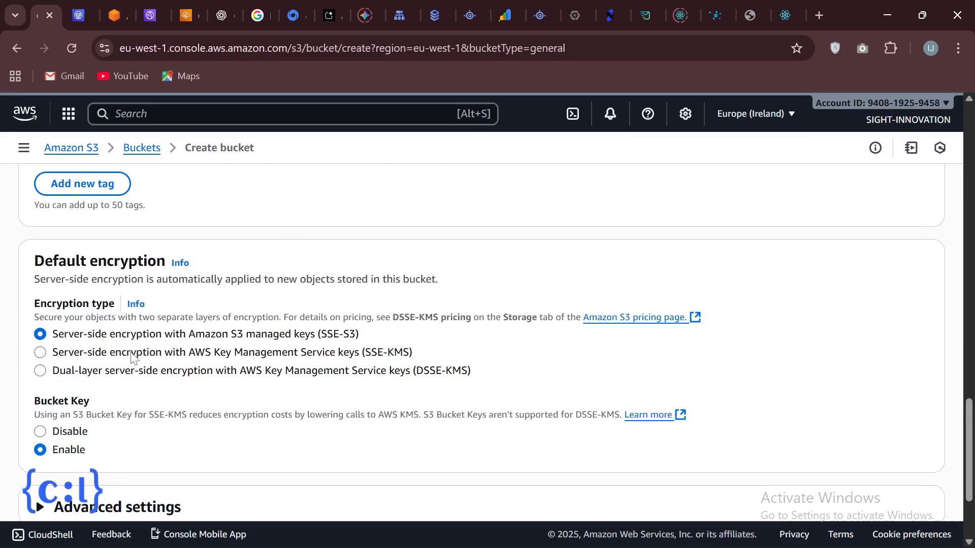
{"action": "scroll", "coordinate": [131, 359], "scroll_direction": "down", "scroll_amount": 3}
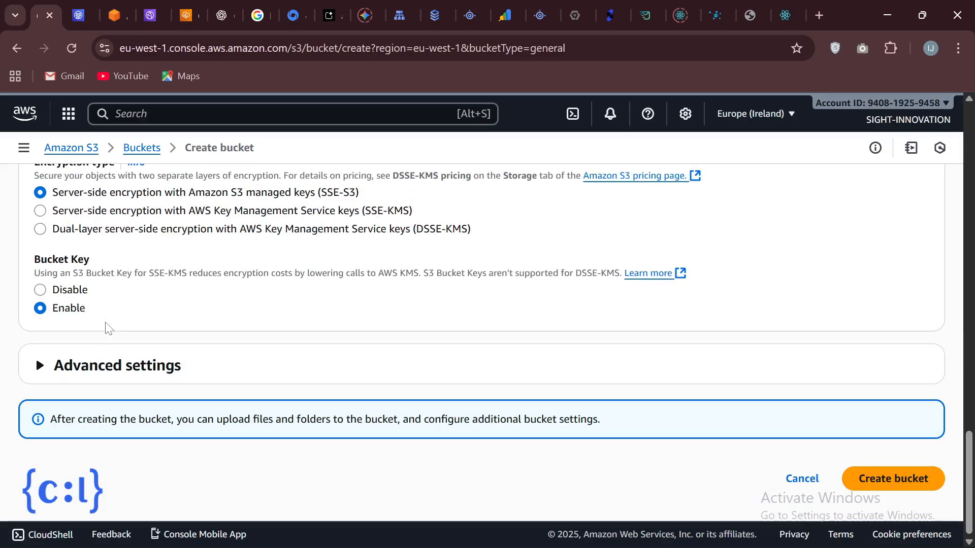
{"action": "scroll", "coordinate": [116, 315], "scroll_direction": "up", "scroll_amount": 2}
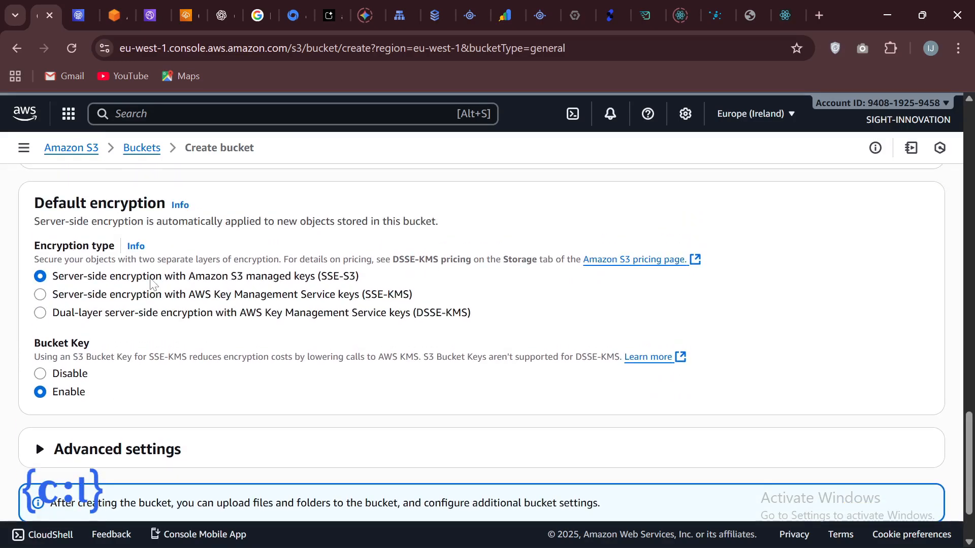
{"action": "scroll", "coordinate": [152, 283], "scroll_direction": "down", "scroll_amount": 2}
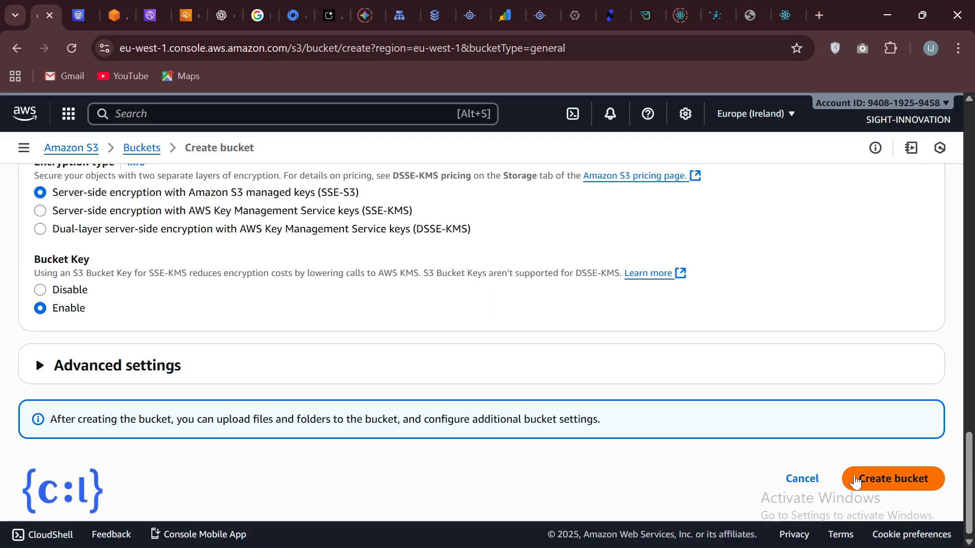
{"action": "left_click", "coordinate": [903, 485]}
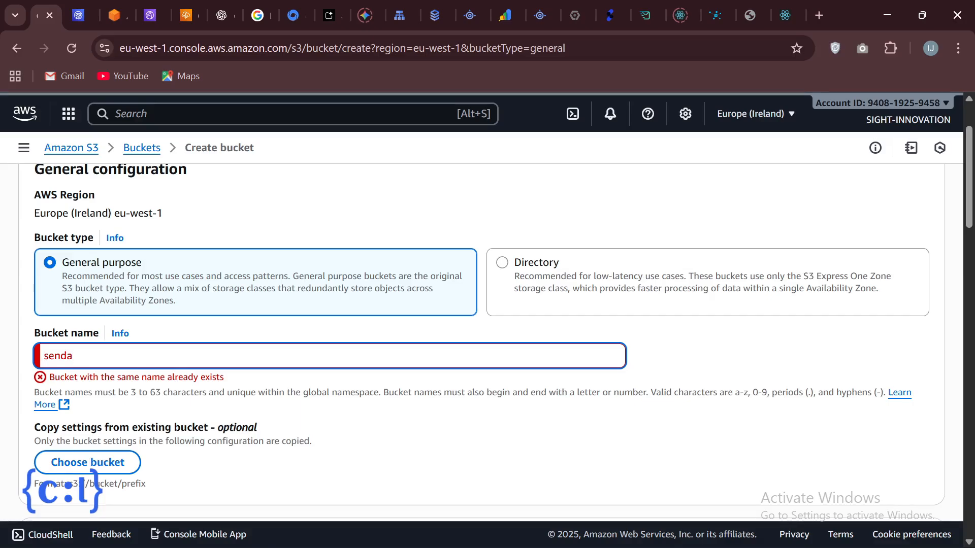
Change the bucket name to ssenda and create the bucket
{"action": "key", "text": "Home"}
{"action": "type", "text": "s"}
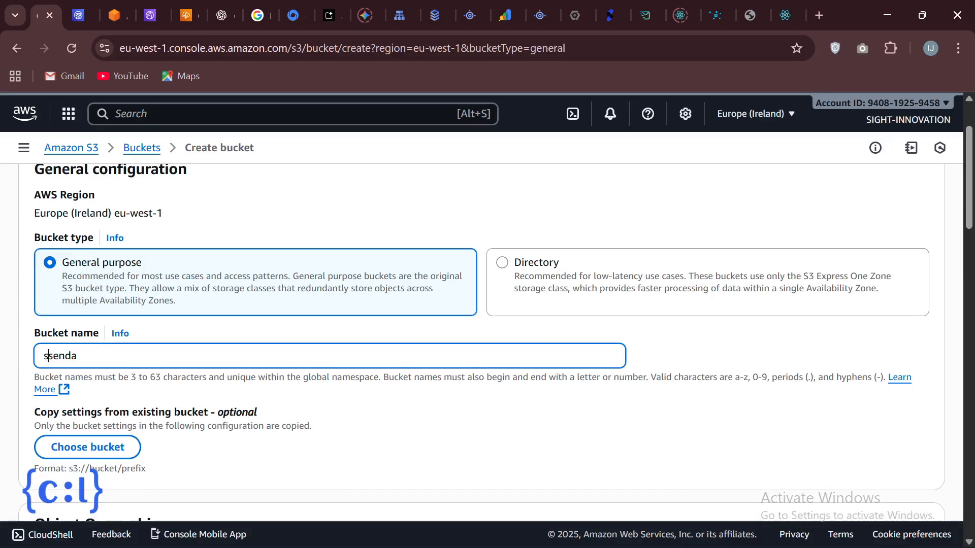
{"action": "scroll", "coordinate": [239, 399], "scroll_direction": "down", "scroll_amount": 10}
{"action": "scroll", "coordinate": [240, 400], "scroll_direction": "down", "scroll_amount": 15}
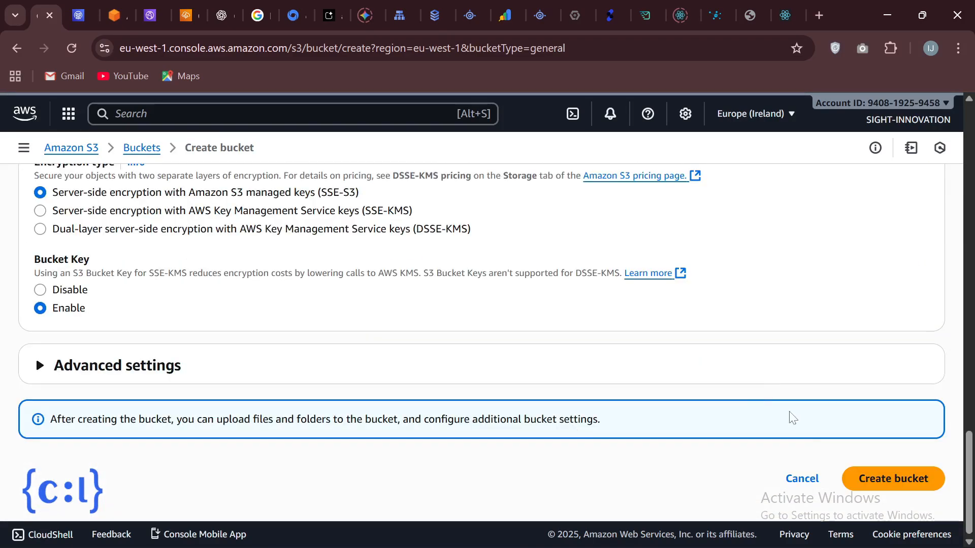
{"action": "left_click", "coordinate": [867, 480]}
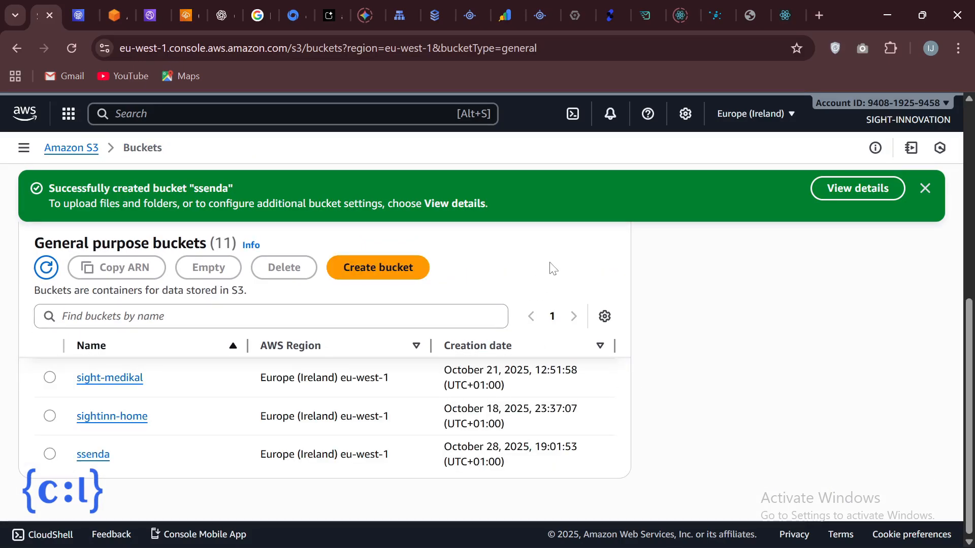
{"action": "scroll", "coordinate": [554, 269], "scroll_direction": "up", "scroll_amount": 6}
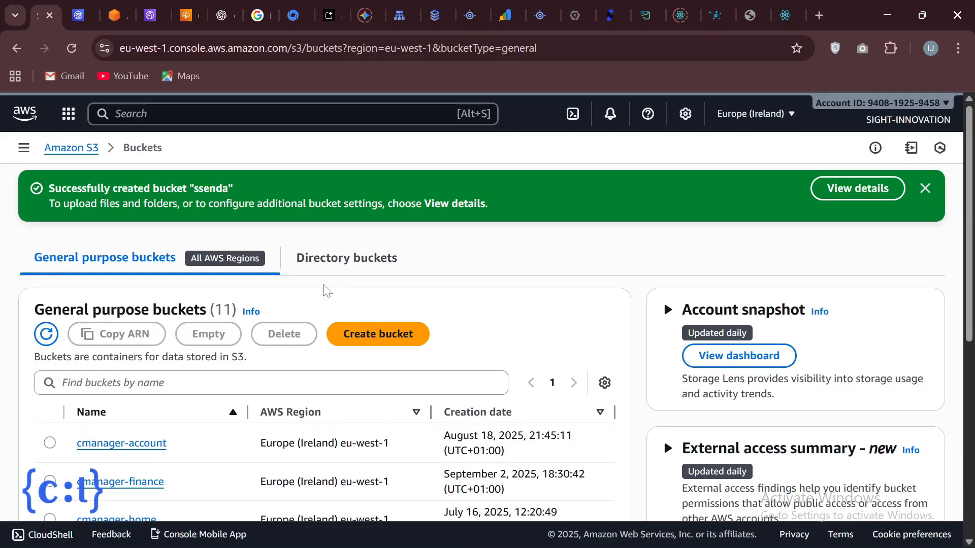
{"action": "scroll", "coordinate": [219, 431], "scroll_direction": "down", "scroll_amount": 1}
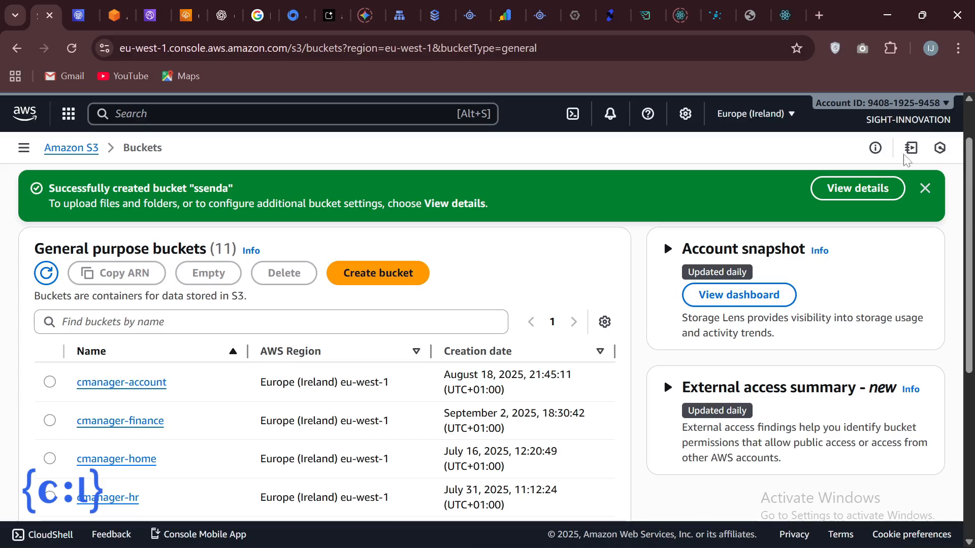
Switch to VS Code, go to the senda/frontend folder in the terminal and run npm run build
{"action": "key", "text": "alt+Tab"}
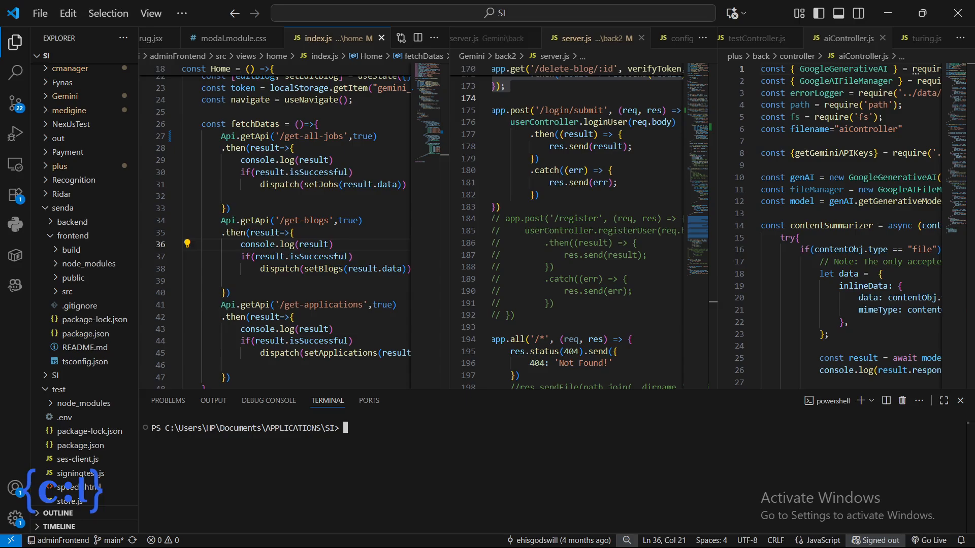
{"action": "type", "text": "cd senda/frontend"}
{"action": "key", "text": "Return"}
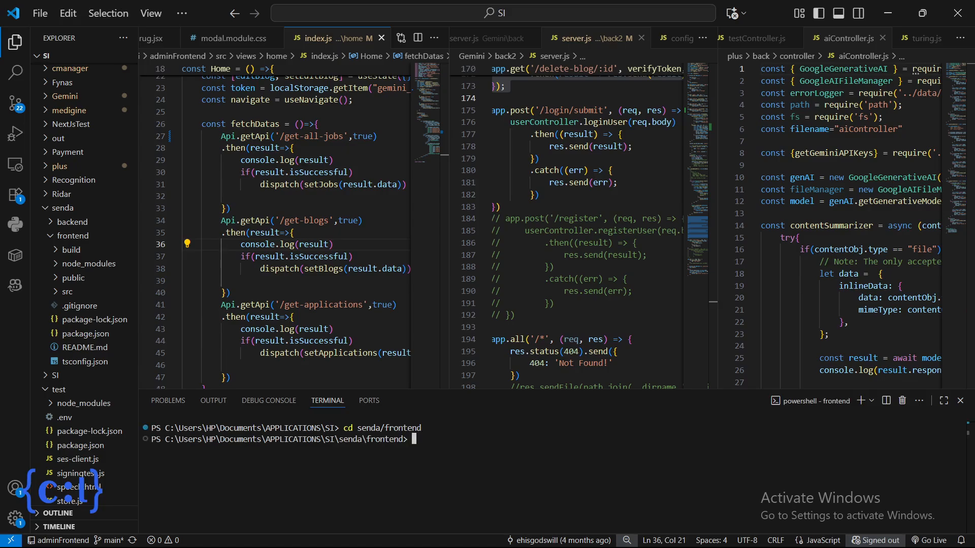
{"action": "type", "text": "npm run build"}
{"action": "key", "text": "Return"}
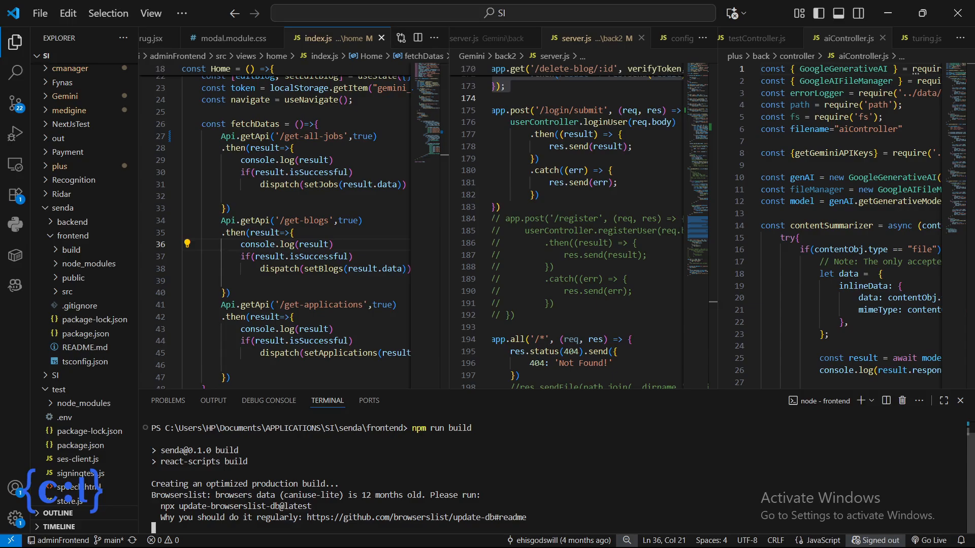
Return to the ssenda bucket's properties in the browser and set static website hosting to Enable
{"action": "key", "text": "alt+Tab"}
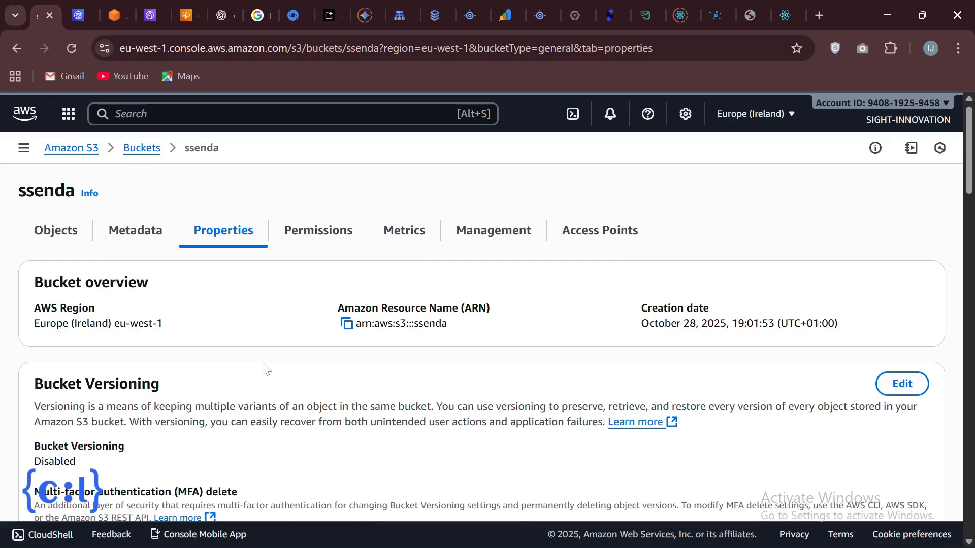
{"action": "scroll", "coordinate": [264, 369], "scroll_direction": "down", "scroll_amount": 10}
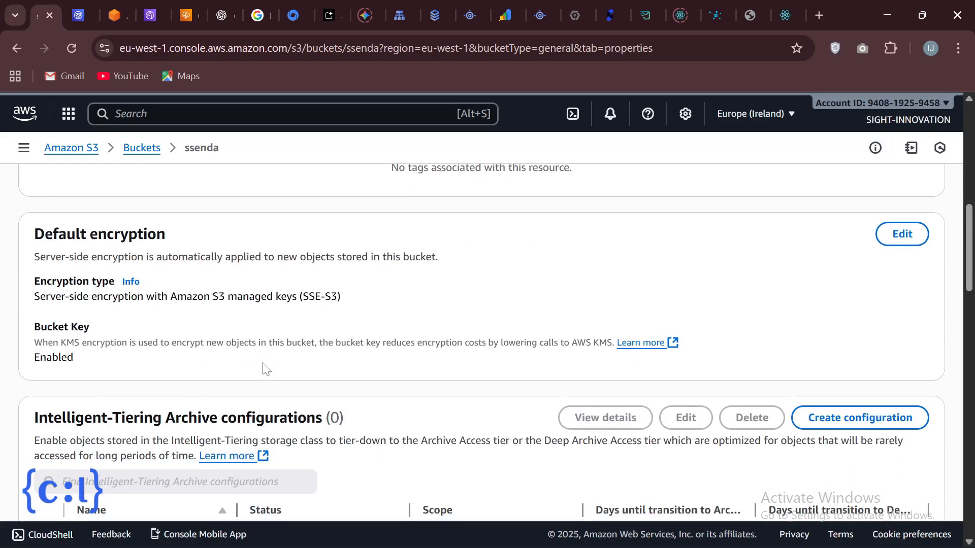
{"action": "scroll", "coordinate": [264, 369], "scroll_direction": "down", "scroll_amount": 15}
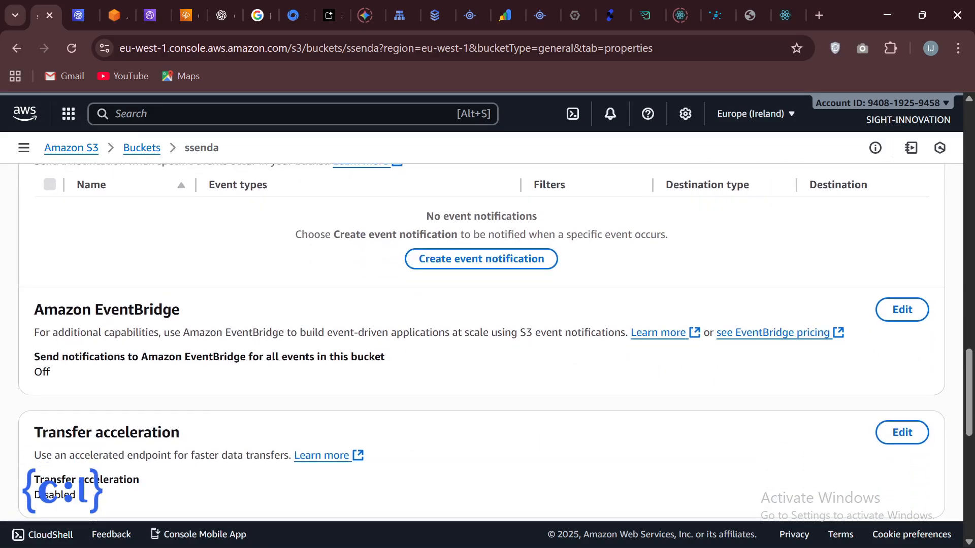
{"action": "scroll", "coordinate": [264, 369], "scroll_direction": "down", "scroll_amount": 10}
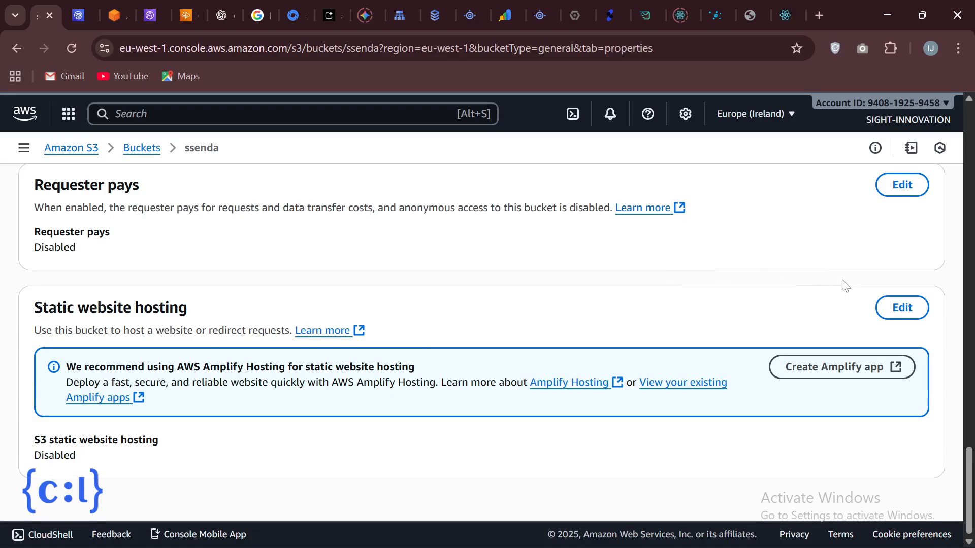
{"action": "left_click", "coordinate": [885, 311]}
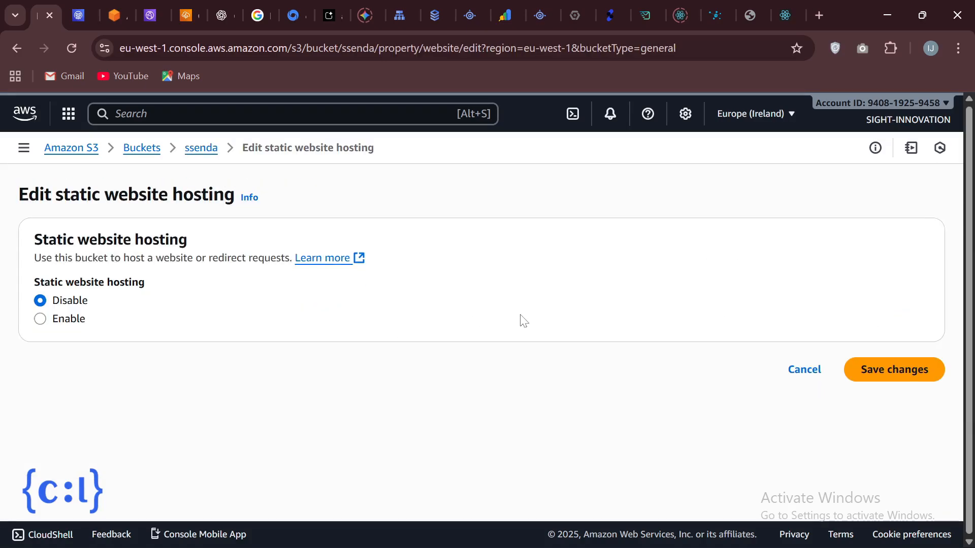
{"action": "left_click", "coordinate": [40, 319]}
Set the index document of the static website to index.html
{"action": "scroll", "coordinate": [193, 315], "scroll_direction": "down", "scroll_amount": 2}
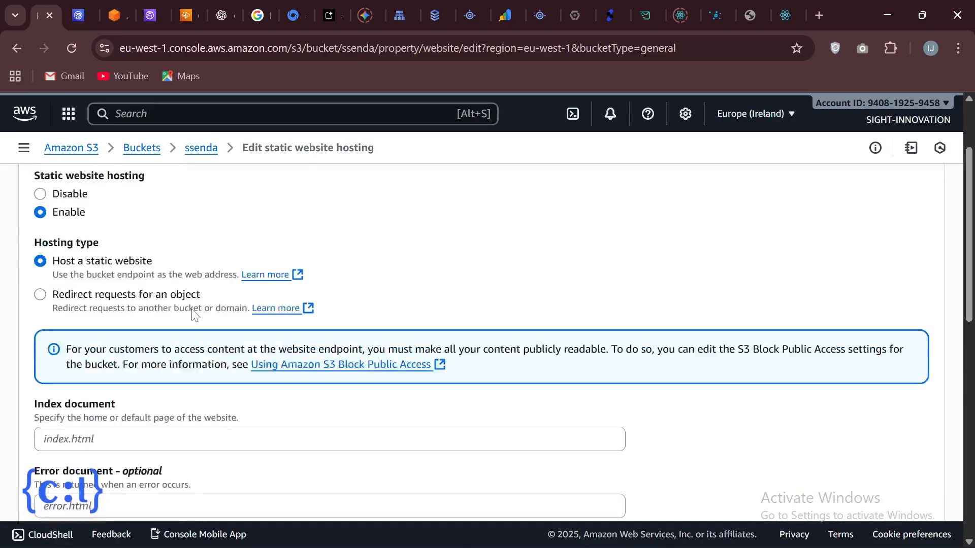
{"action": "scroll", "coordinate": [193, 315], "scroll_direction": "down", "scroll_amount": 2}
{"action": "scroll", "coordinate": [193, 320], "scroll_direction": "up", "scroll_amount": 1}
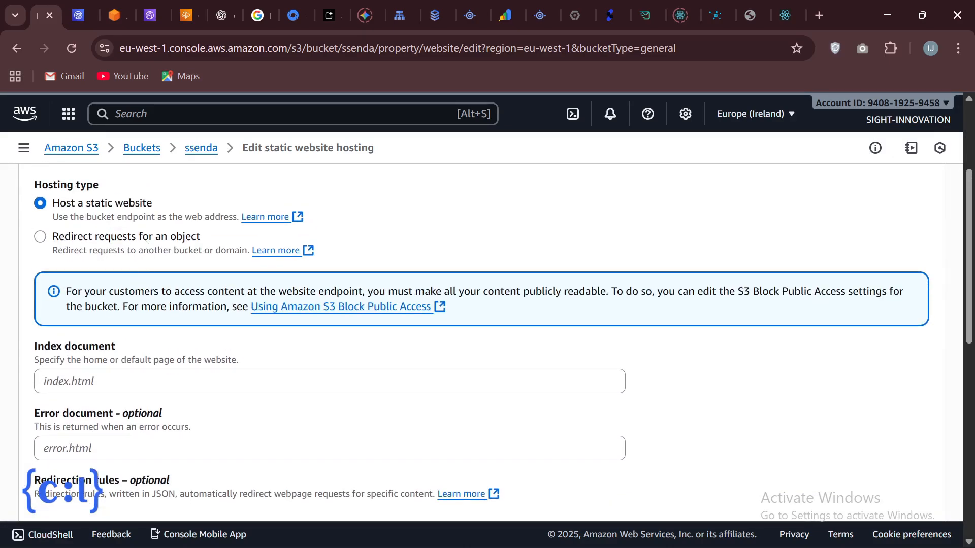
{"action": "left_click", "coordinate": [111, 381]}
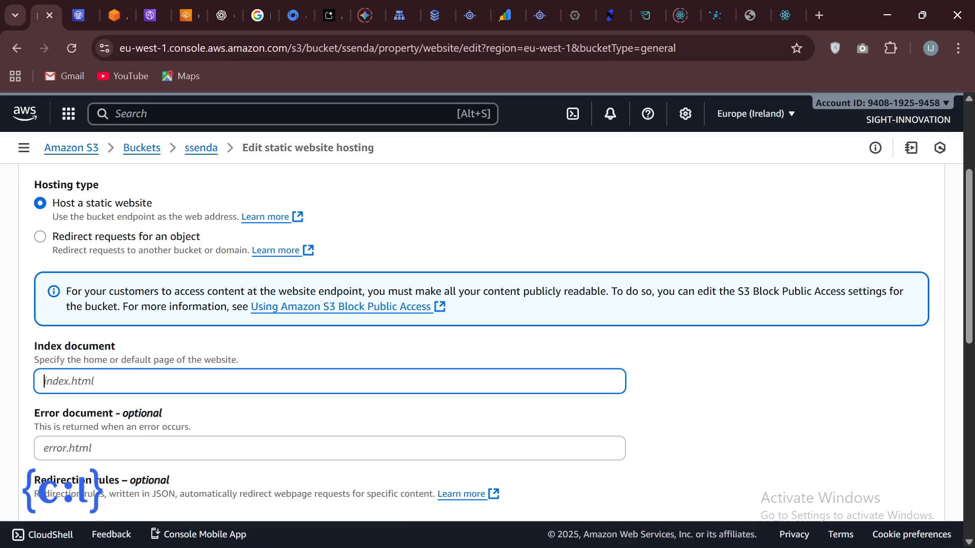
{"action": "type", "text": "index.h"}
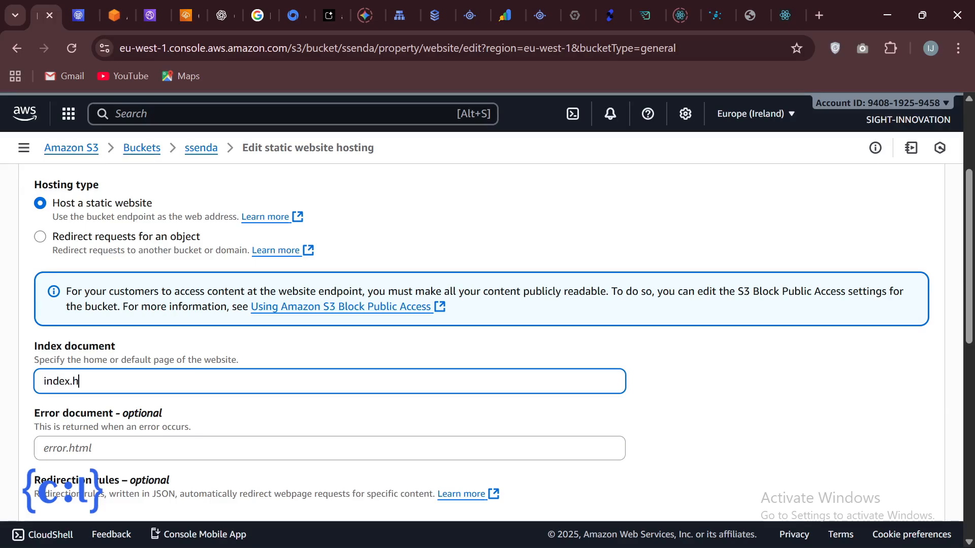
{"action": "type", "text": "tml"}
{"action": "key", "text": "Tab"}
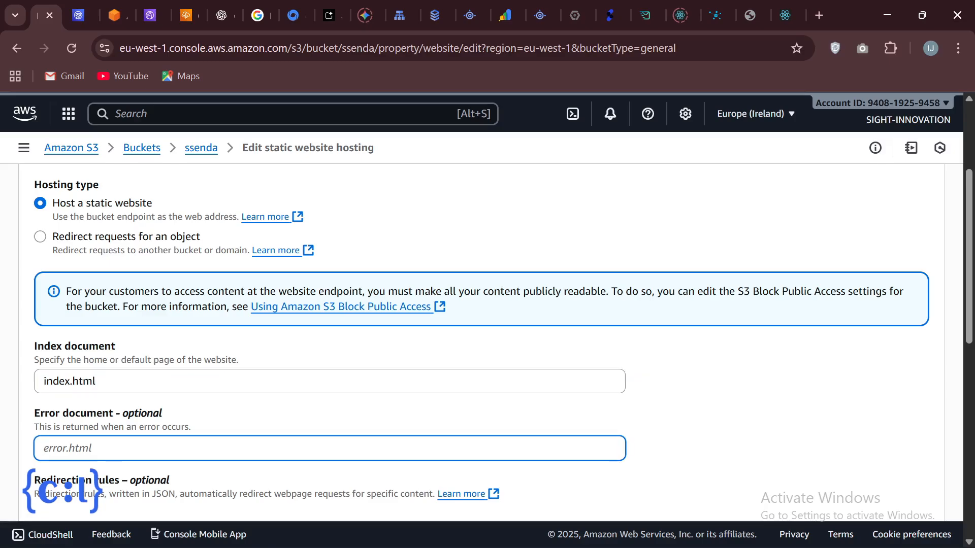
Set the error document to index.html and save the static website hosting changes
{"action": "type", "text": "i"}
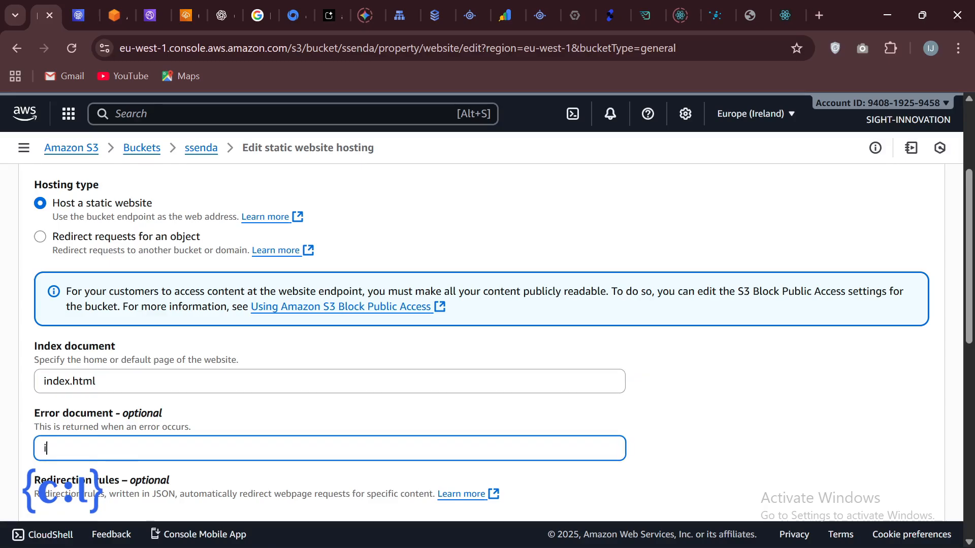
{"action": "type", "text": "ndex.html"}
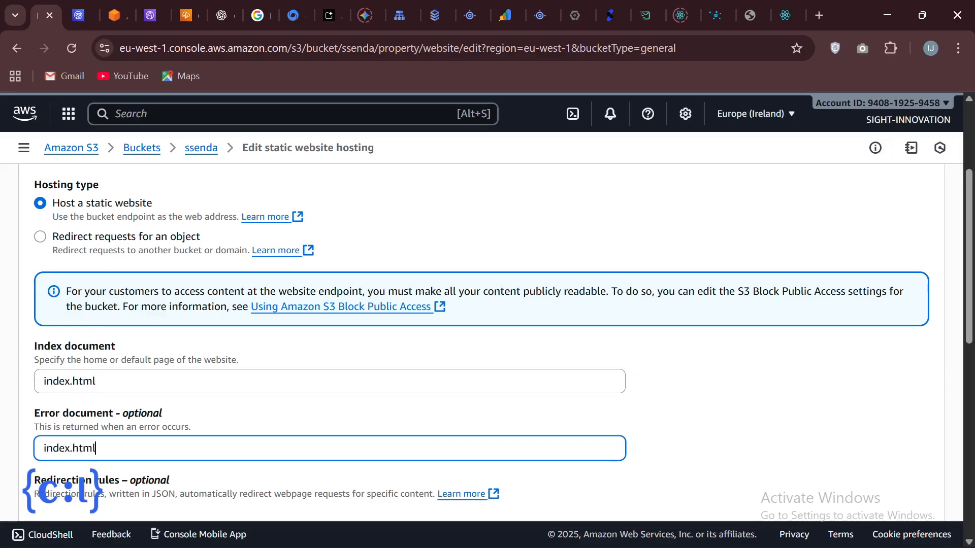
{"action": "scroll", "coordinate": [487, 343], "scroll_direction": "down", "scroll_amount": 10}
{"action": "scroll", "coordinate": [487, 343], "scroll_direction": "down", "scroll_amount": 1}
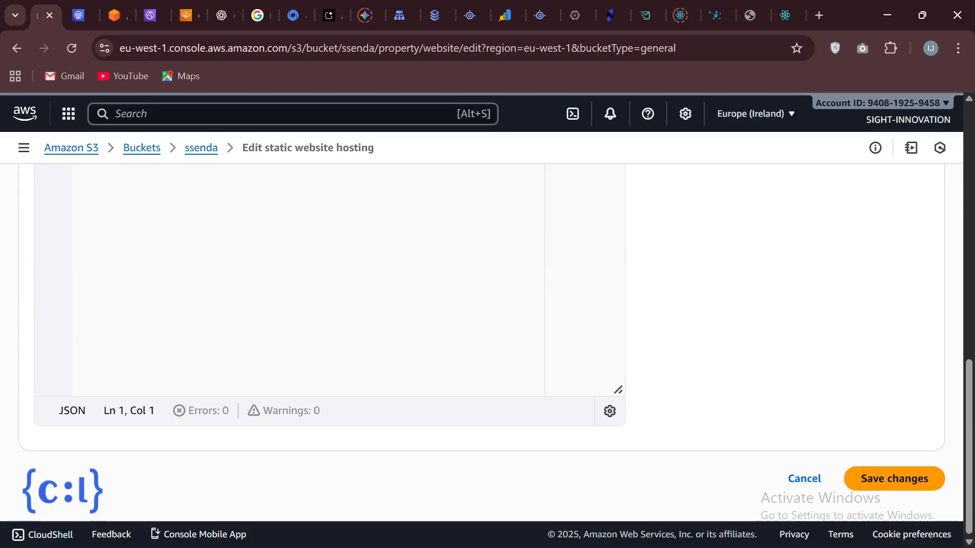
{"action": "left_click", "coordinate": [883, 480]}
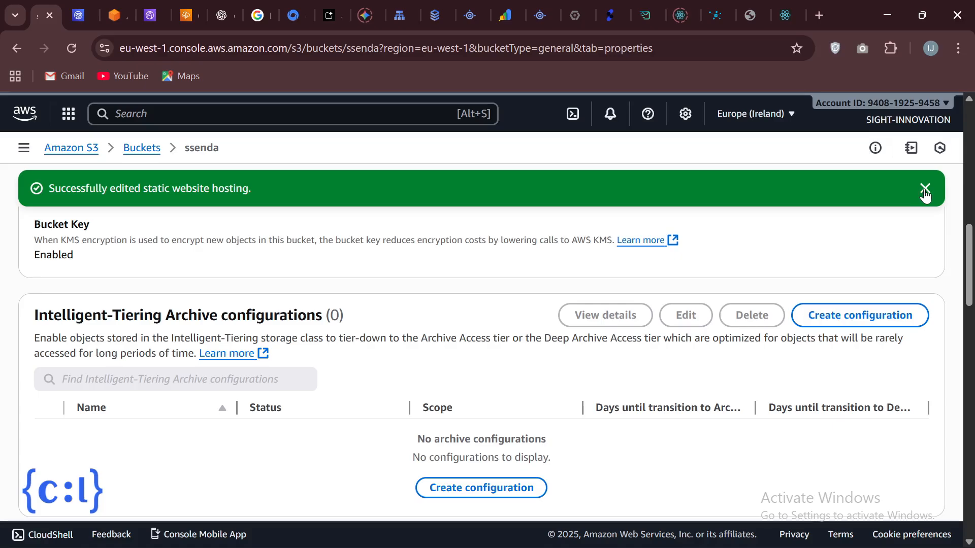
{"action": "left_click", "coordinate": [925, 190]}
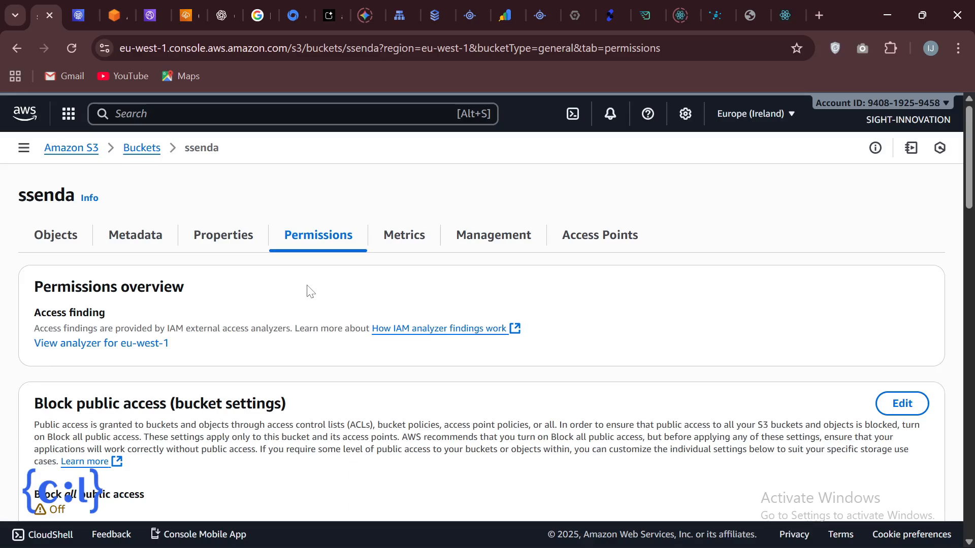
Go to the ssenda bucket's permissions and open its bucket policy for editing
{"action": "scroll", "coordinate": [311, 291], "scroll_direction": "down", "scroll_amount": 1}
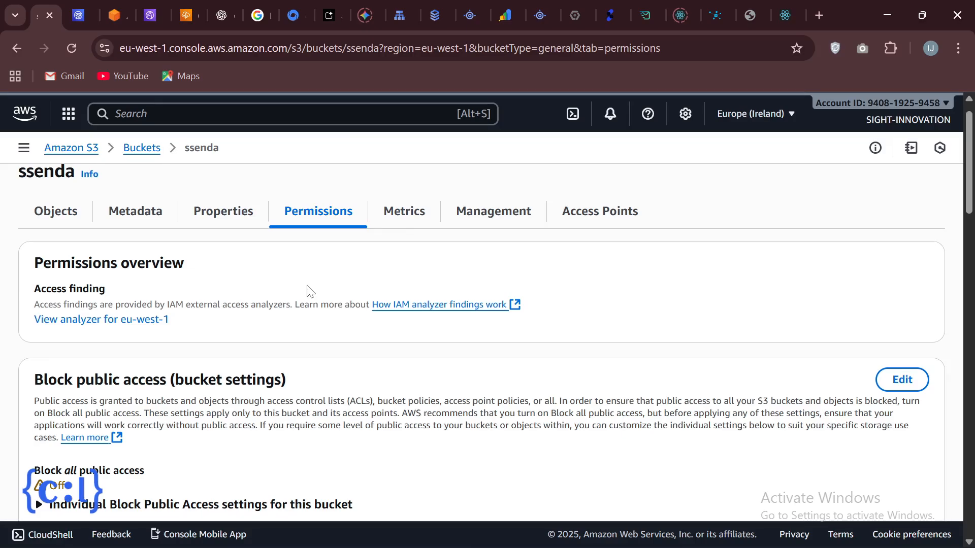
{"action": "scroll", "coordinate": [310, 290], "scroll_direction": "down", "scroll_amount": 6}
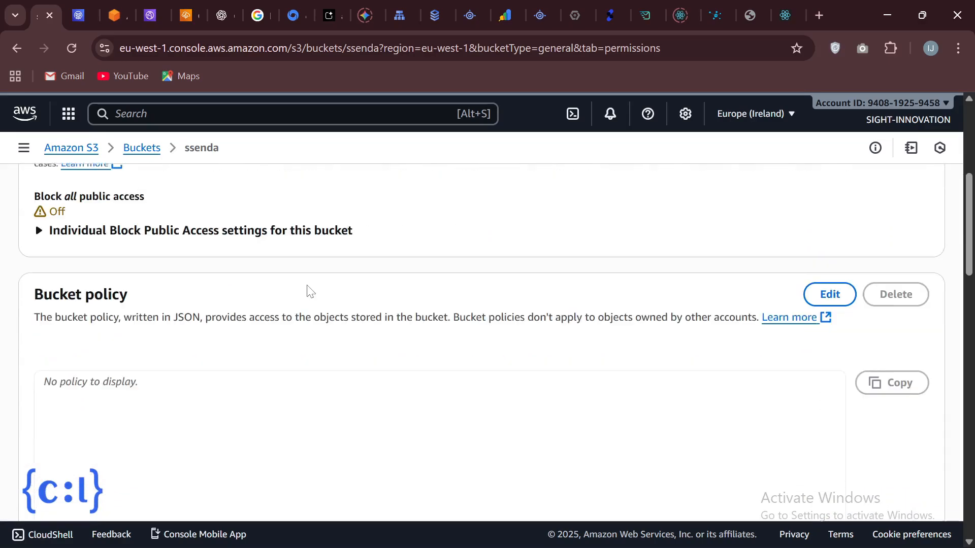
{"action": "scroll", "coordinate": [540, 294], "scroll_direction": "up", "scroll_amount": 1}
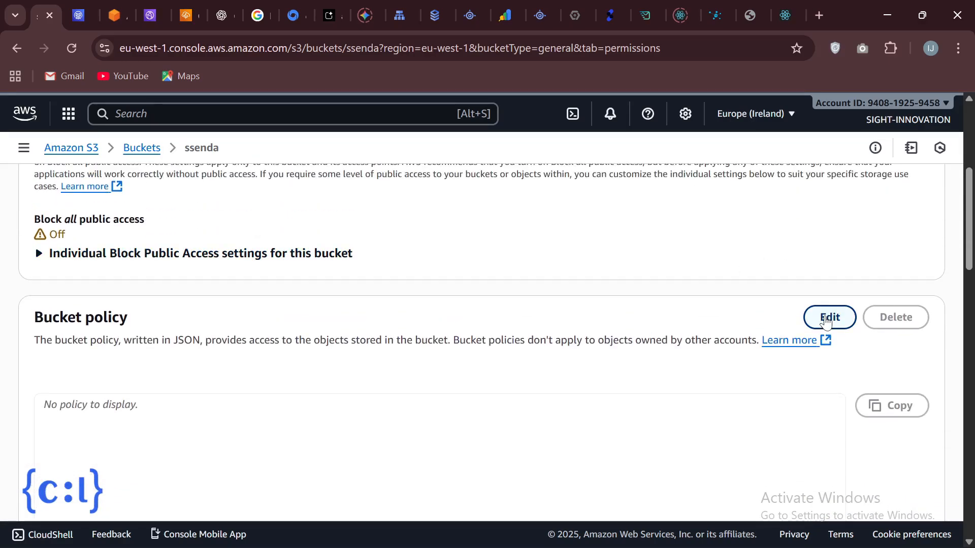
{"action": "scroll", "coordinate": [452, 297], "scroll_direction": "up", "scroll_amount": 5}
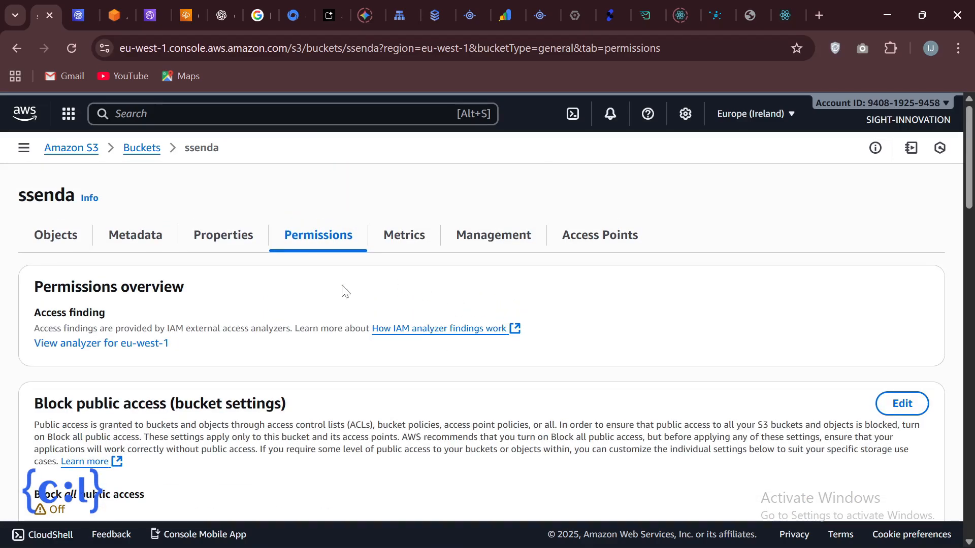
{"action": "scroll", "coordinate": [343, 290], "scroll_direction": "down", "scroll_amount": 6}
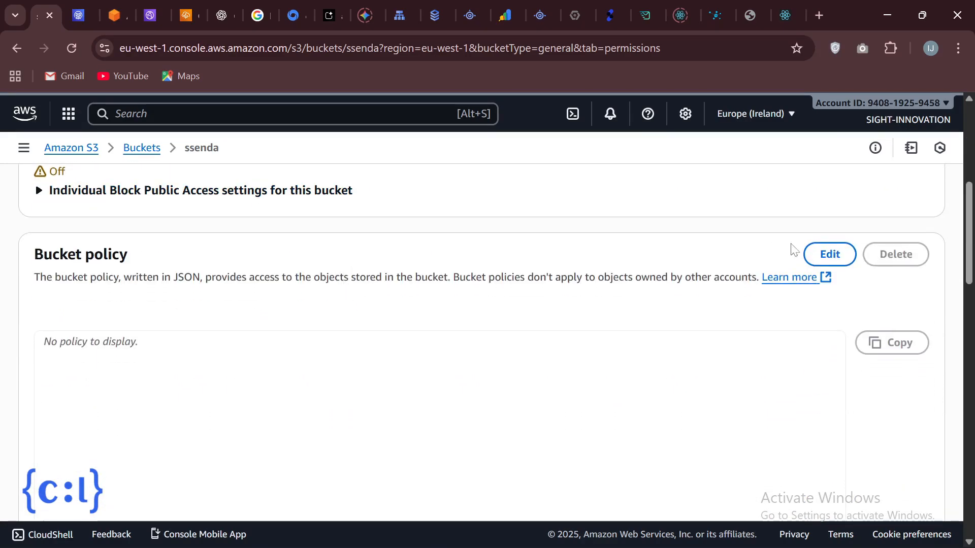
{"action": "left_click", "coordinate": [811, 263]}
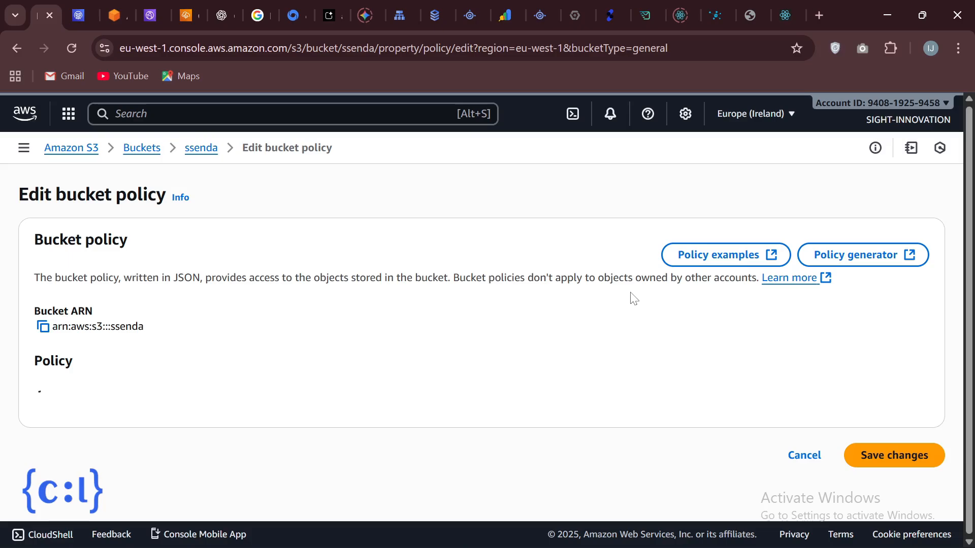
Add a new statement to the bucket policy and choose S3 as the service for its actions
{"action": "scroll", "coordinate": [529, 387], "scroll_direction": "down", "scroll_amount": 5}
{"action": "scroll", "coordinate": [481, 342], "scroll_direction": "up", "scroll_amount": 3}
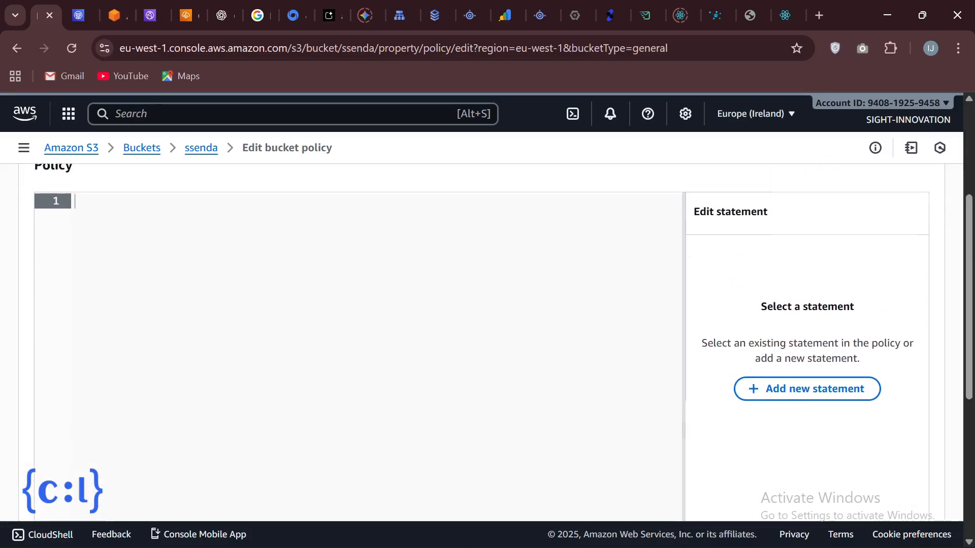
{"action": "scroll", "coordinate": [482, 343], "scroll_direction": "down", "scroll_amount": 2}
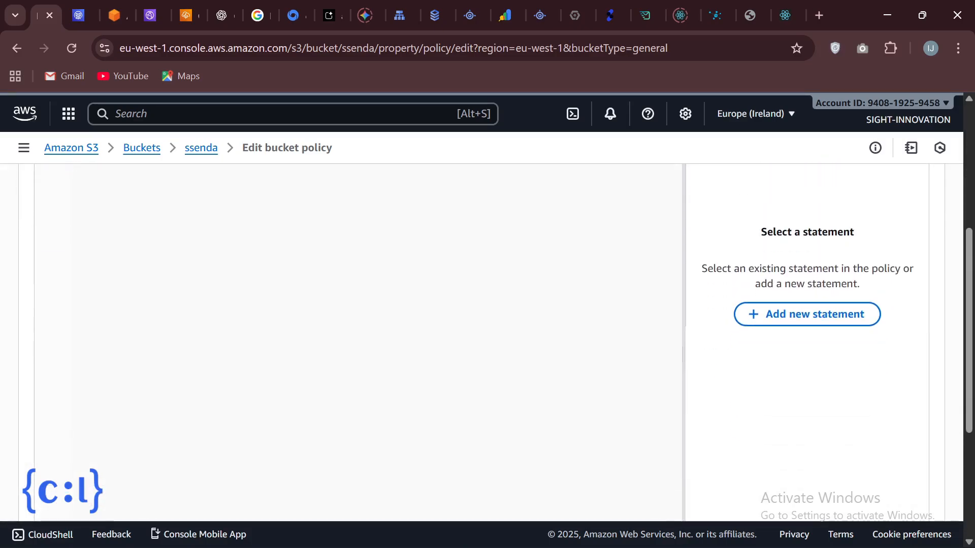
{"action": "left_click", "coordinate": [772, 319]}
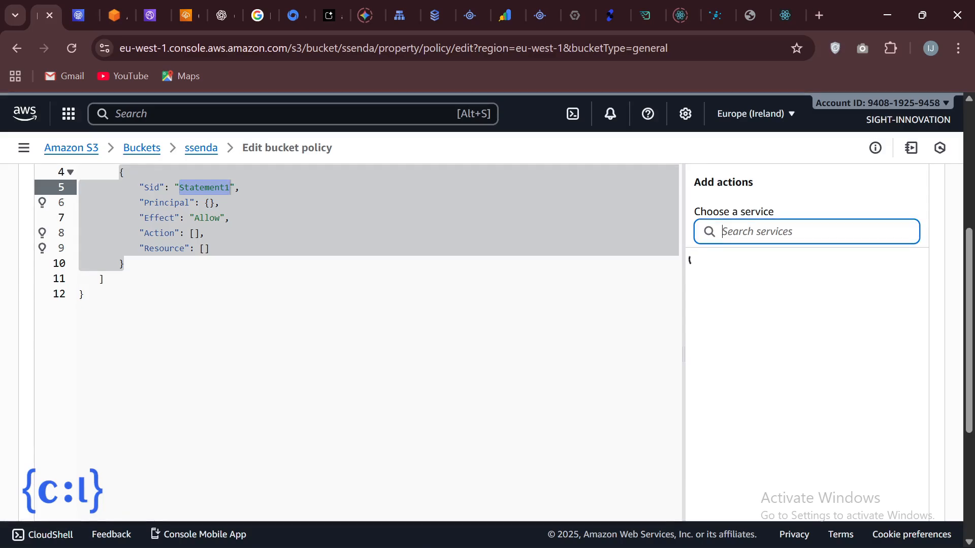
{"action": "type", "text": "s3"}
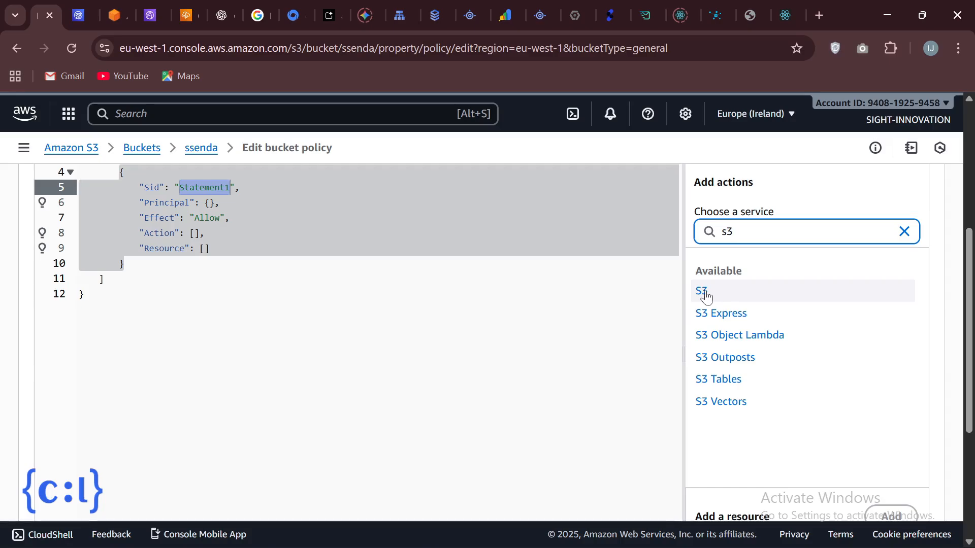
{"action": "left_click", "coordinate": [705, 294]}
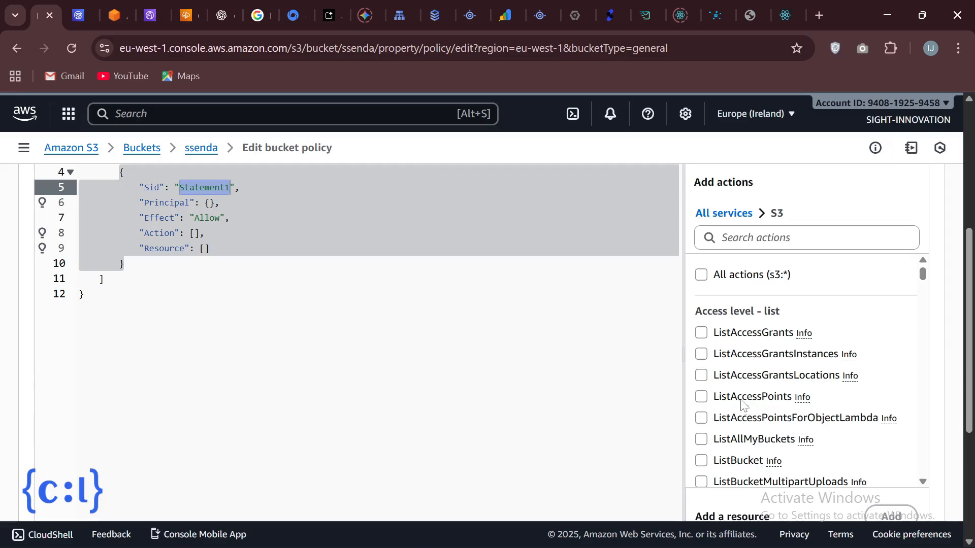
Include the GetObject, GetObjectTagging and GetObjectAttributes actions in the policy statement
{"action": "scroll", "coordinate": [743, 405], "scroll_direction": "down", "scroll_amount": 8}
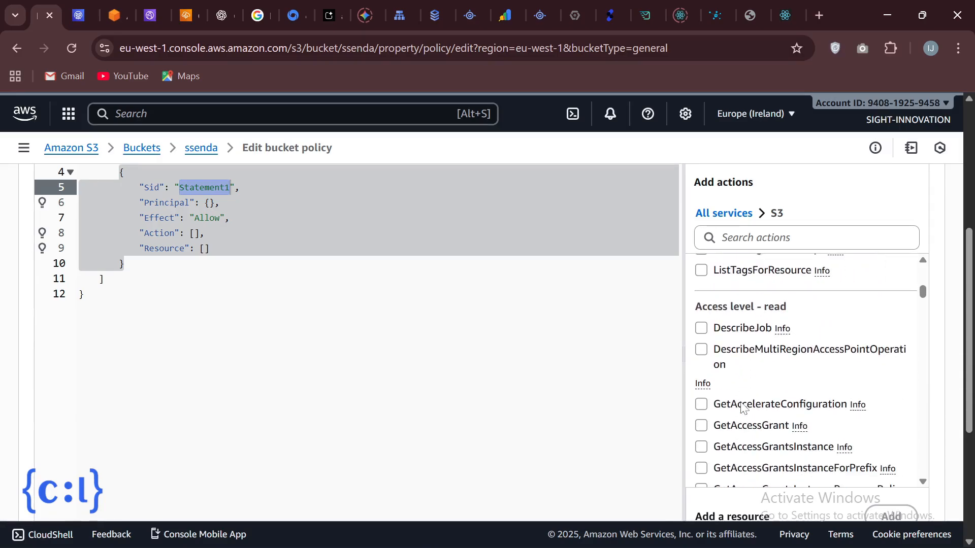
{"action": "scroll", "coordinate": [742, 407], "scroll_direction": "down", "scroll_amount": 5}
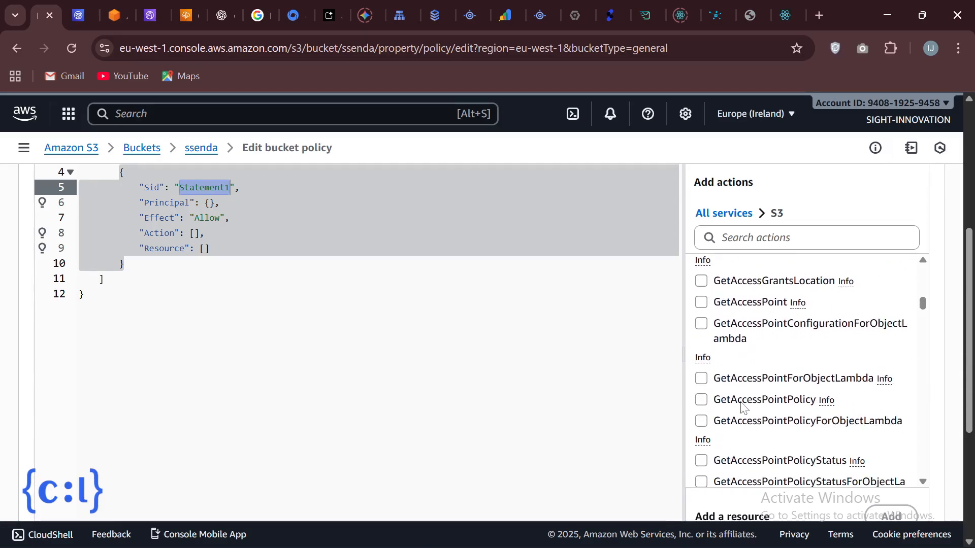
{"action": "scroll", "coordinate": [743, 406], "scroll_direction": "down", "scroll_amount": 5}
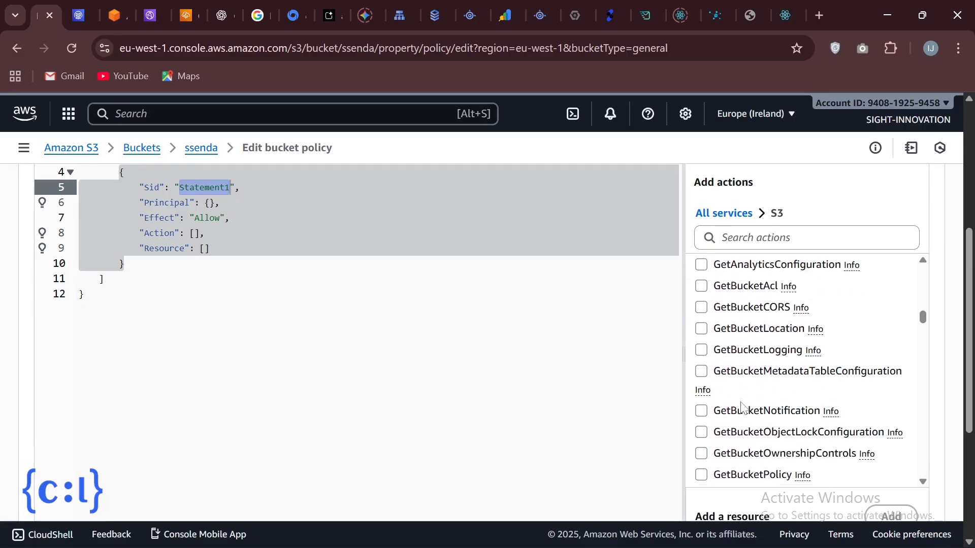
{"action": "scroll", "coordinate": [741, 405], "scroll_direction": "down", "scroll_amount": 5}
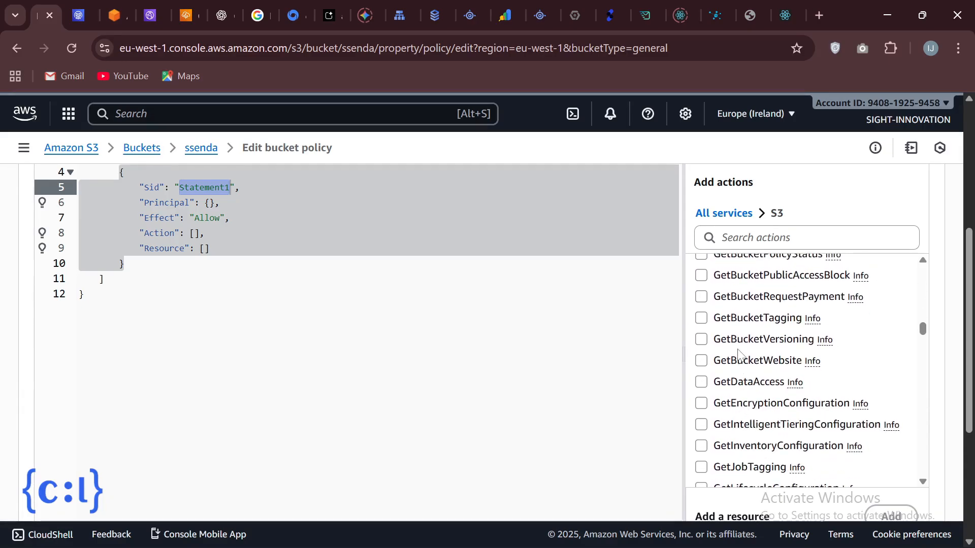
{"action": "scroll", "coordinate": [738, 354], "scroll_direction": "down", "scroll_amount": 5}
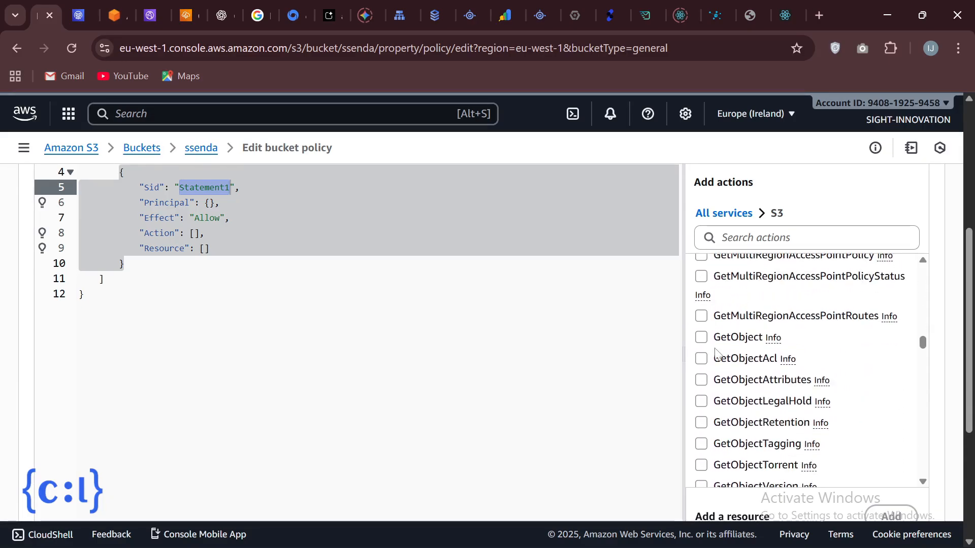
{"action": "left_click", "coordinate": [702, 339]}
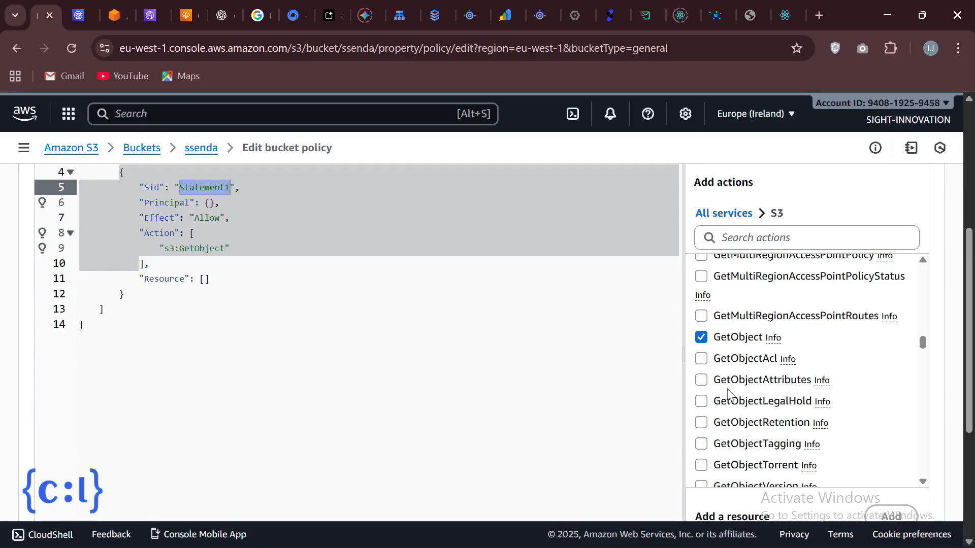
{"action": "left_click", "coordinate": [701, 446]}
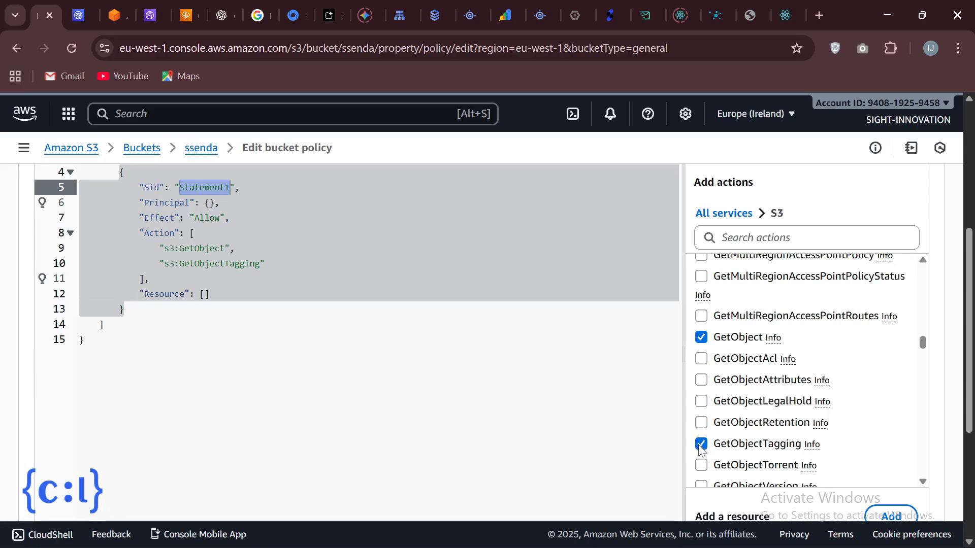
{"action": "left_click", "coordinate": [702, 382]}
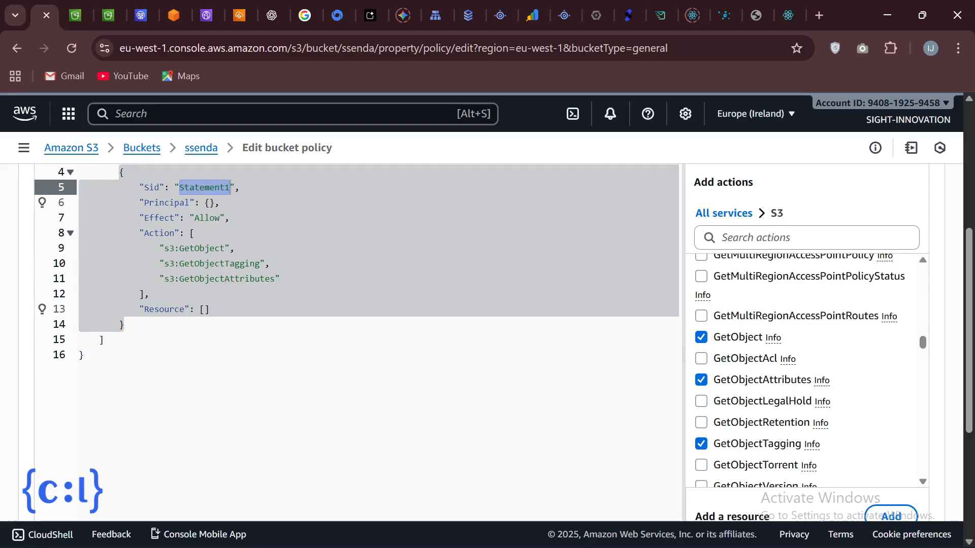
Replace the empty braces of the statement's Principal with "*" in the policy JSON
{"action": "left_click", "coordinate": [214, 203]}
{"action": "key", "text": "BackSpace"}
{"action": "key", "text": "BackSpace"}
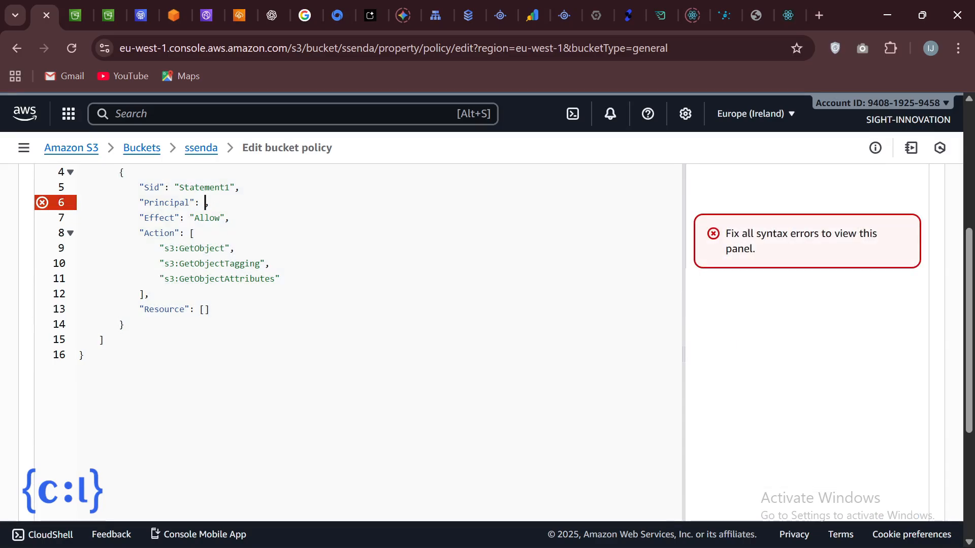
{"action": "type", "text": "\"*"}
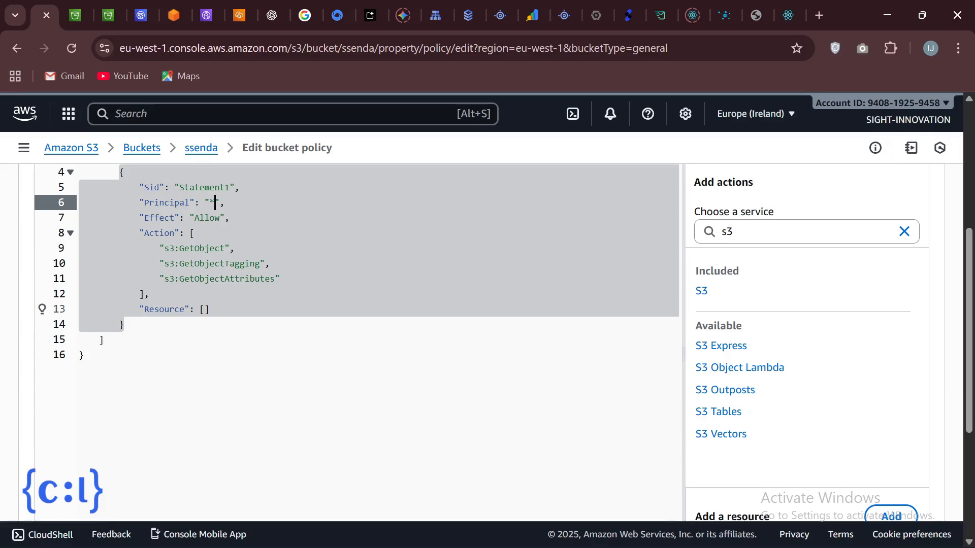
Start adding an S3 resource to the statement and set its resource type to object
{"action": "scroll", "coordinate": [763, 436], "scroll_direction": "down", "scroll_amount": 2}
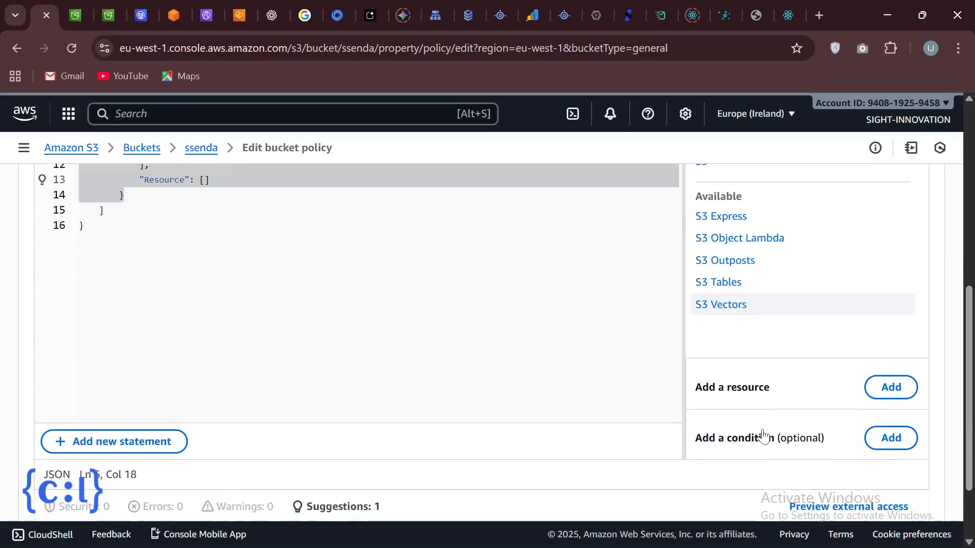
{"action": "left_click", "coordinate": [887, 379]}
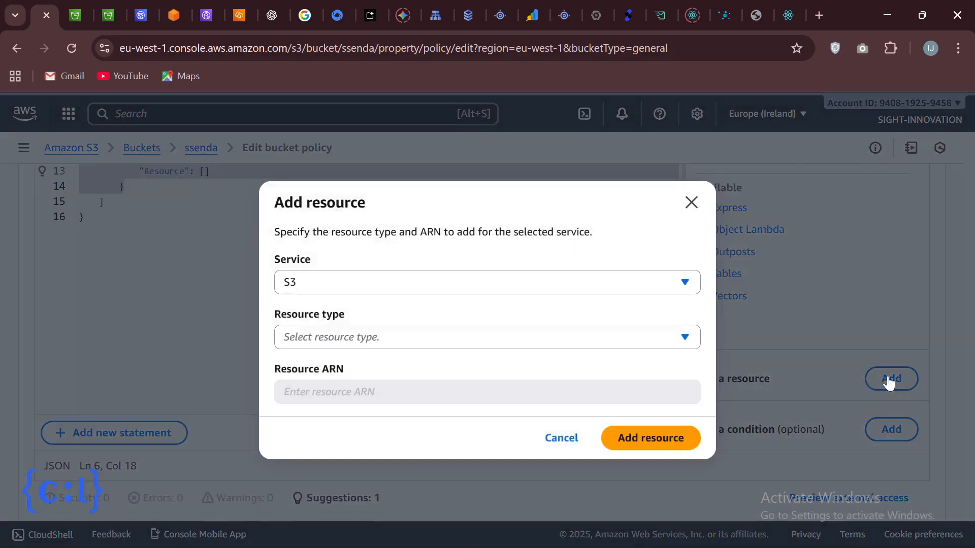
{"action": "left_click", "coordinate": [453, 339]}
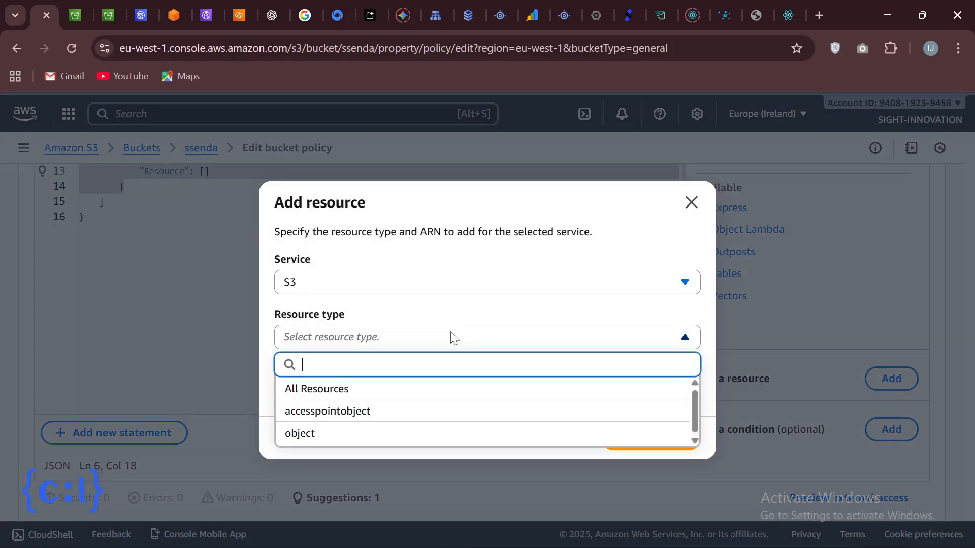
{"action": "left_click", "coordinate": [393, 434]}
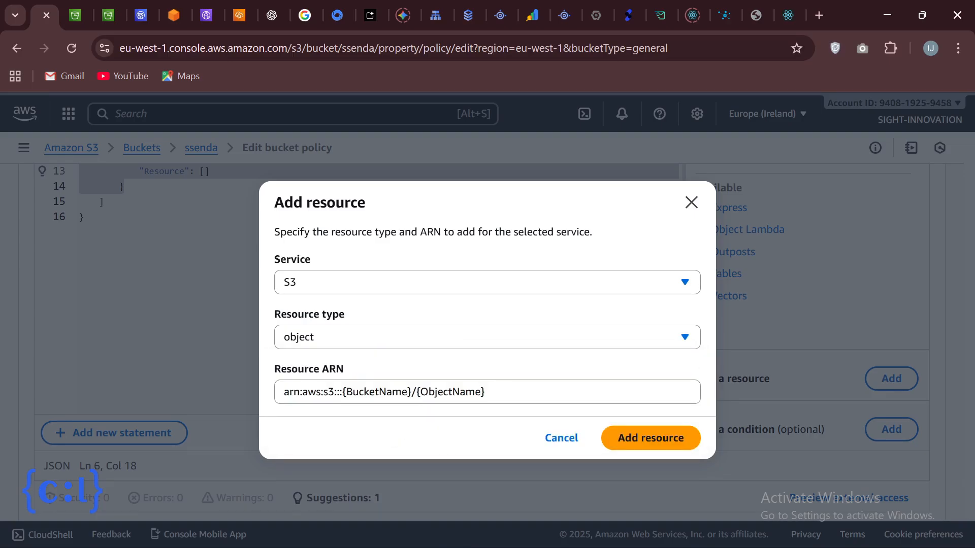
Change the resource ARN to arn:aws:s3:::{ssenda}/* and try to add the resource
{"action": "left_click", "coordinate": [408, 392]}
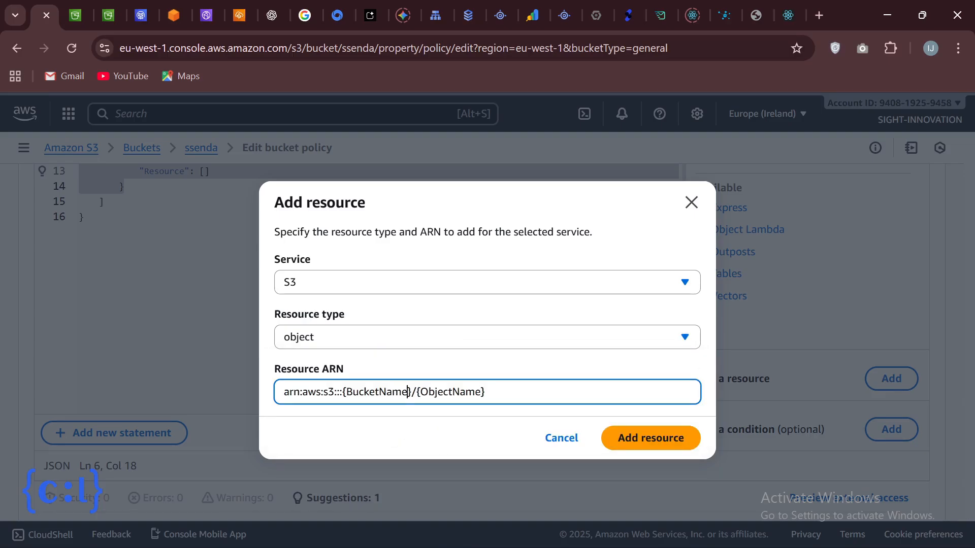
{"action": "key", "text": "BackSpace"}
{"action": "key", "text": "BackSpace"}
{"action": "key", "text": "BackSpace"}
{"action": "key", "text": "BackSpace"}
{"action": "key", "text": "BackSpace"}
{"action": "key", "text": "BackSpace"}
{"action": "key", "text": "BackSpace"}
{"action": "key", "text": "BackSpace"}
{"action": "key", "text": "BackSpace"}
{"action": "key", "text": "BackSpace"}
{"action": "type", "text": "sen"}
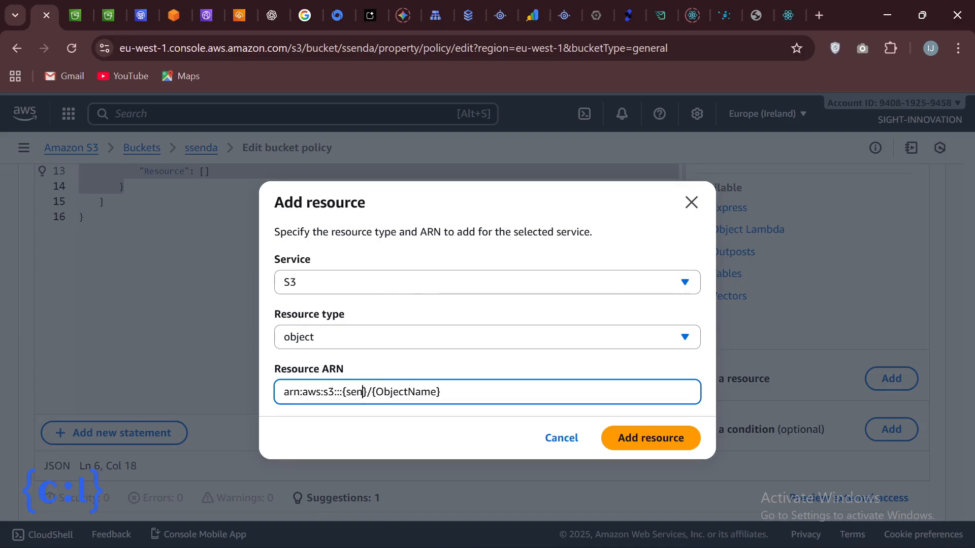
{"action": "key", "text": "BackSpace"}
{"action": "key", "text": "BackSpace"}
{"action": "type", "text": "ss"}
{"action": "key", "text": "BackSpace"}
{"action": "type", "text": "enda"}
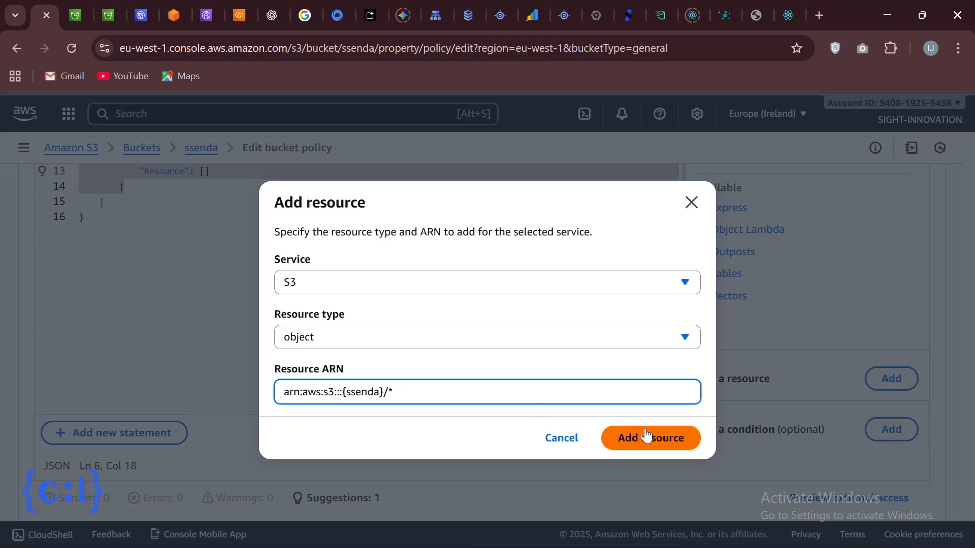
{"action": "left_click", "coordinate": [658, 446]}
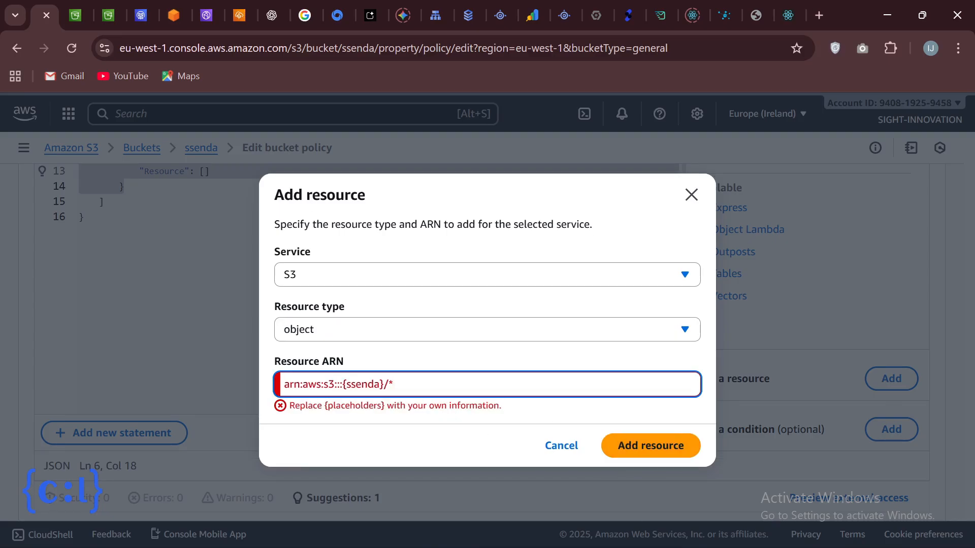
Correct the resource ARN to arn:aws:s3:::ssenda/* and add the resource to the policy statement
{"action": "key", "text": "BackSpace"}
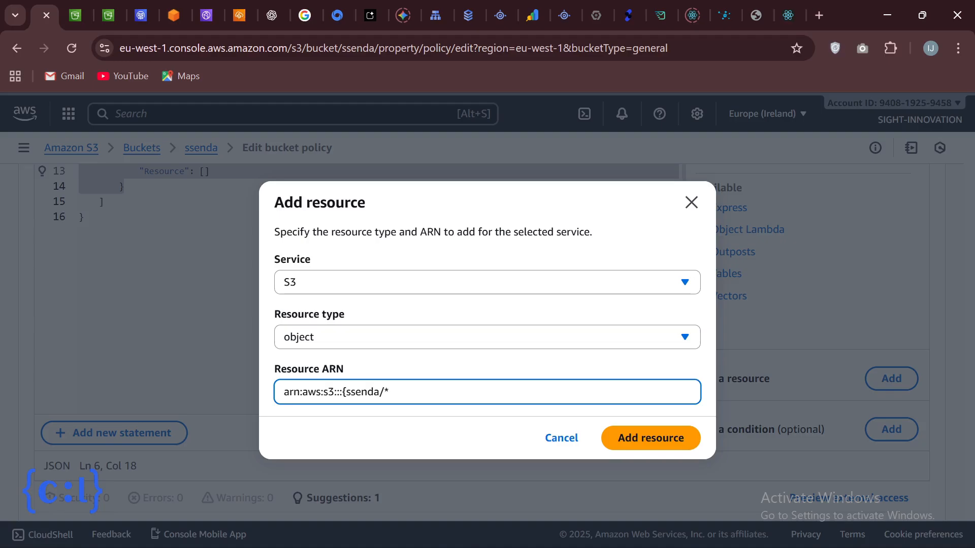
{"action": "key", "text": "BackSpace"}
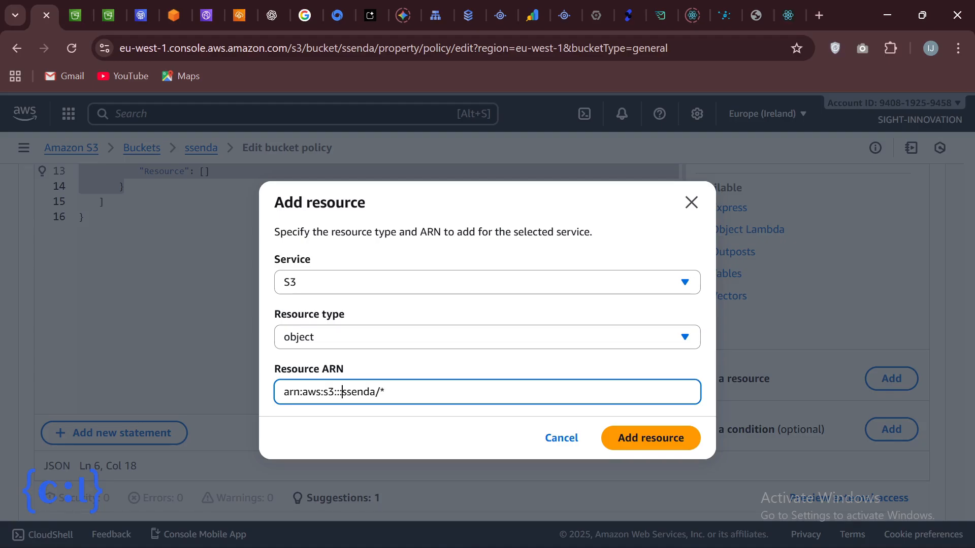
{"action": "left_click", "coordinate": [643, 444]}
Change the statement's Resource from an array to the single string "arn:aws:s3:::ssenda/*" and save the bucket policy
{"action": "scroll", "coordinate": [603, 438], "scroll_direction": "up", "scroll_amount": 3}
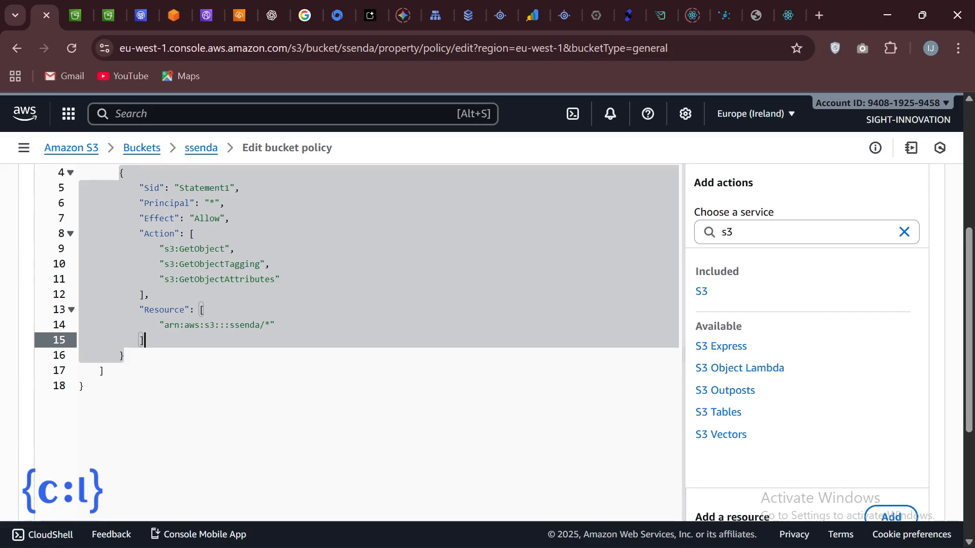
{"action": "key", "text": "BackSpace"}
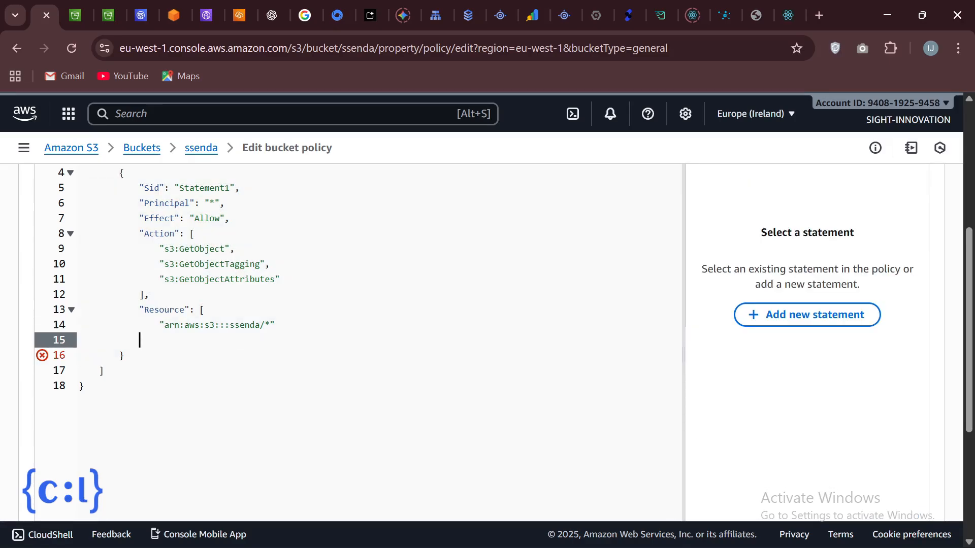
{"action": "key", "text": "Up"}
{"action": "key", "text": "Up"}
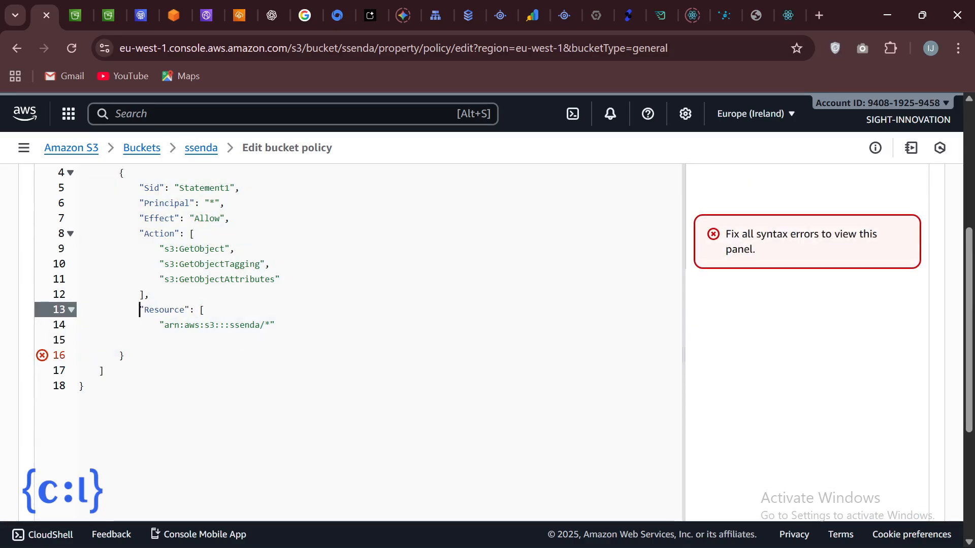
{"action": "key", "text": "End"}
{"action": "key", "text": "BackSpace"}
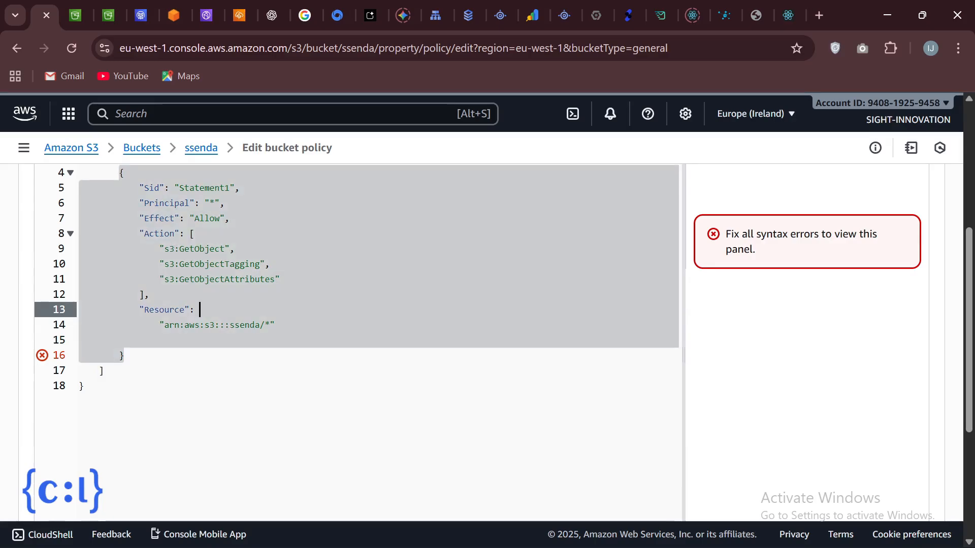
{"action": "key", "text": "Down"}
{"action": "key", "text": "Home"}
{"action": "key", "text": "BackSpace"}
{"action": "key", "text": "BackSpace"}
{"action": "key", "text": "BackSpace"}
{"action": "key", "text": "BackSpace"}
{"action": "key", "text": "BackSpace"}
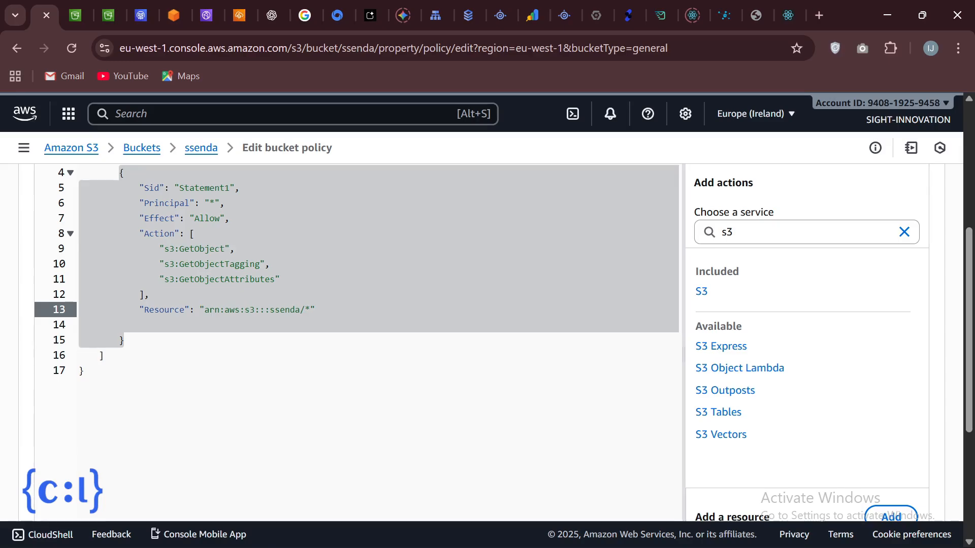
{"action": "scroll", "coordinate": [440, 446], "scroll_direction": "down", "scroll_amount": 5}
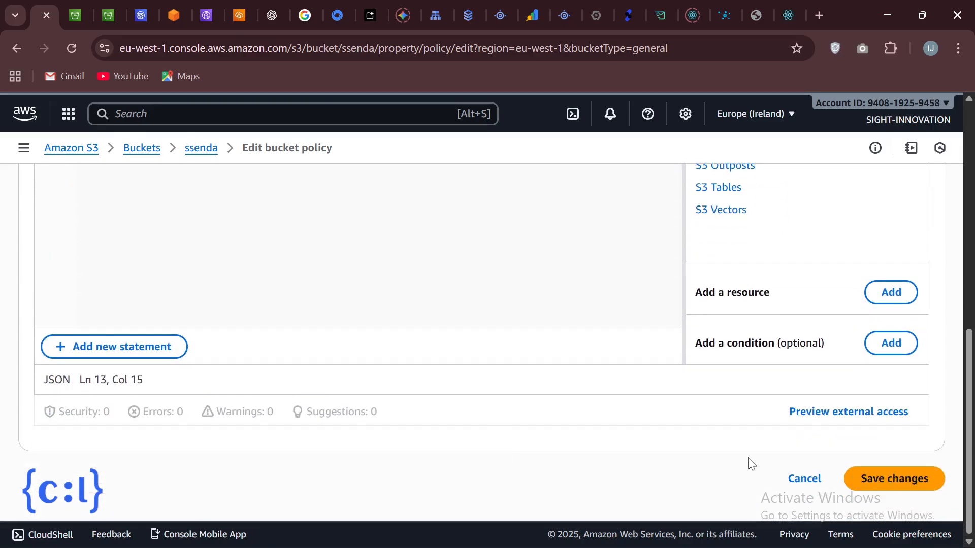
{"action": "left_click", "coordinate": [895, 480]}
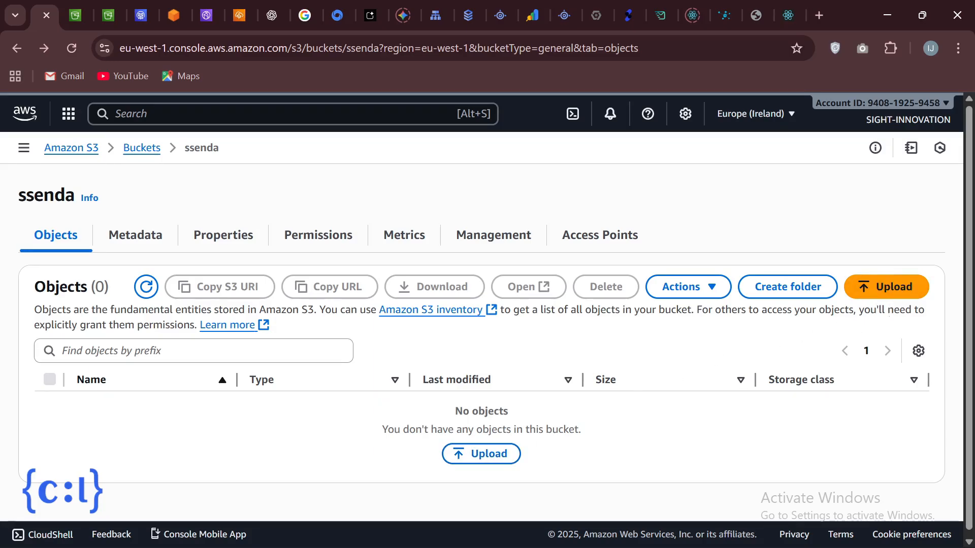
Start an upload to the ssenda bucket and open the senda frontend's build folder in File Explorer
{"action": "left_click", "coordinate": [896, 286]}
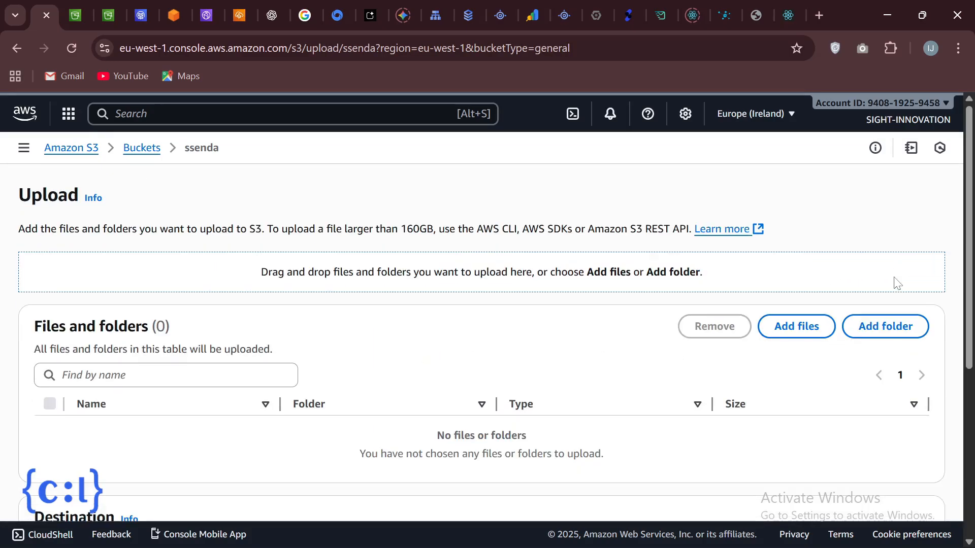
{"action": "left_click", "coordinate": [330, 534]}
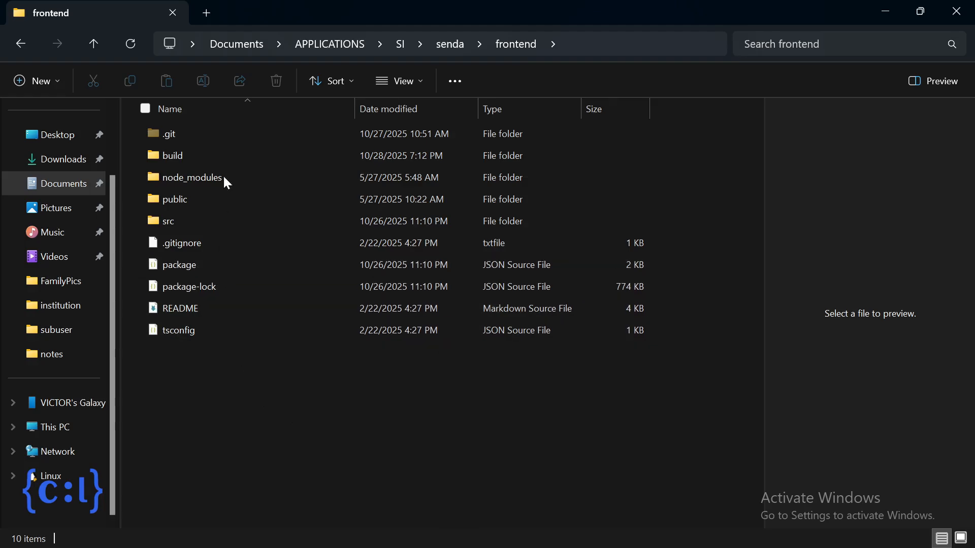
{"action": "double_click", "coordinate": [167, 151]}
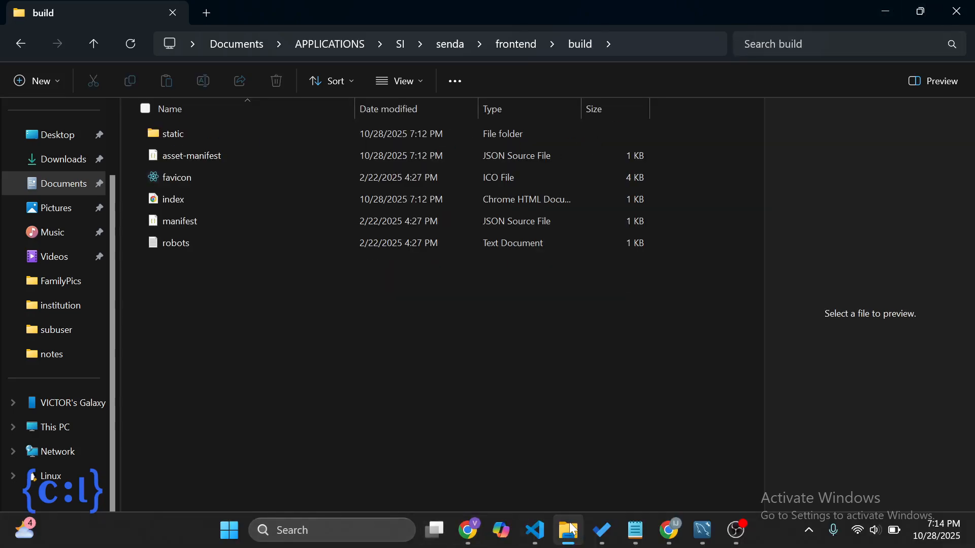
Restore the browser and File Explorer windows to a smaller size so the build folder and upload page are side by side
{"action": "left_click", "coordinate": [670, 532]}
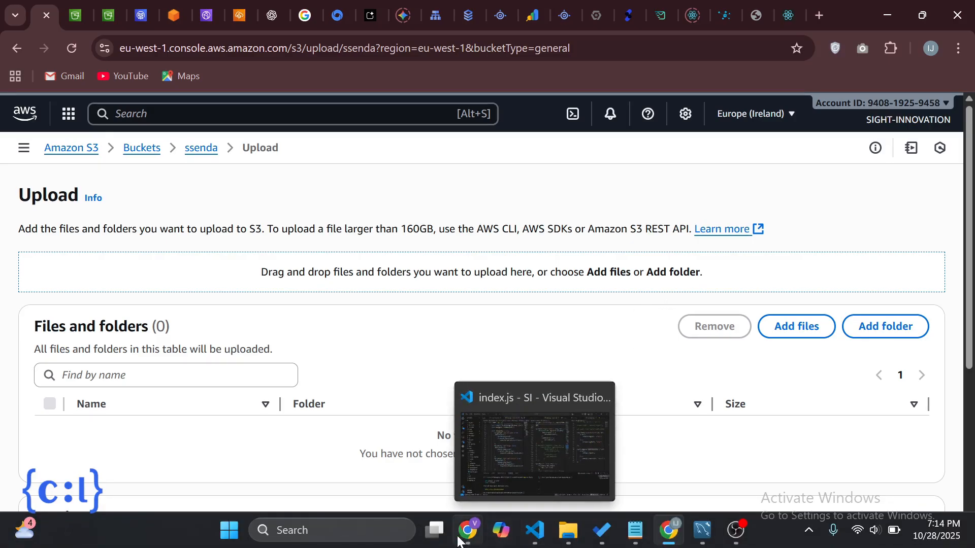
{"action": "mouse_move", "coordinate": [467, 539]}
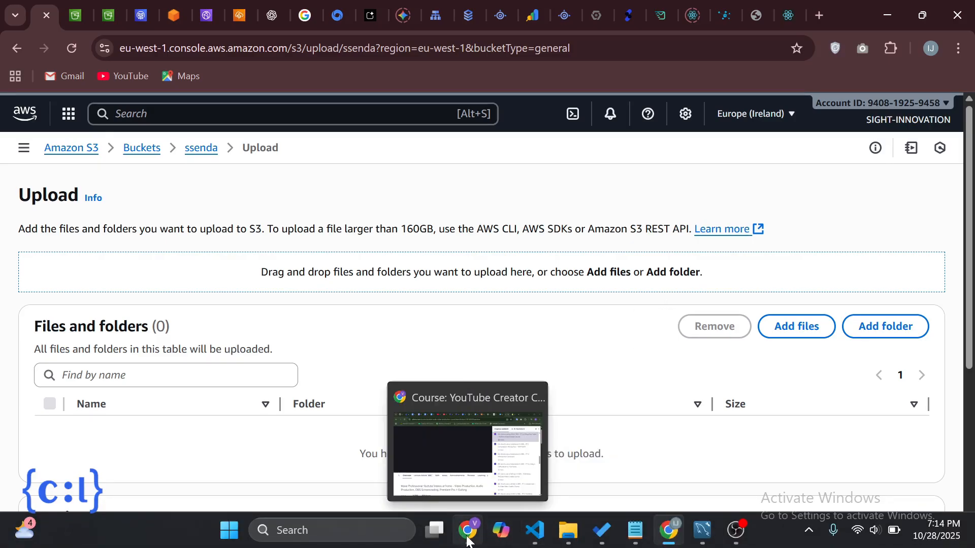
{"action": "left_click", "coordinate": [563, 532]}
{"action": "left_click", "coordinate": [563, 532]}
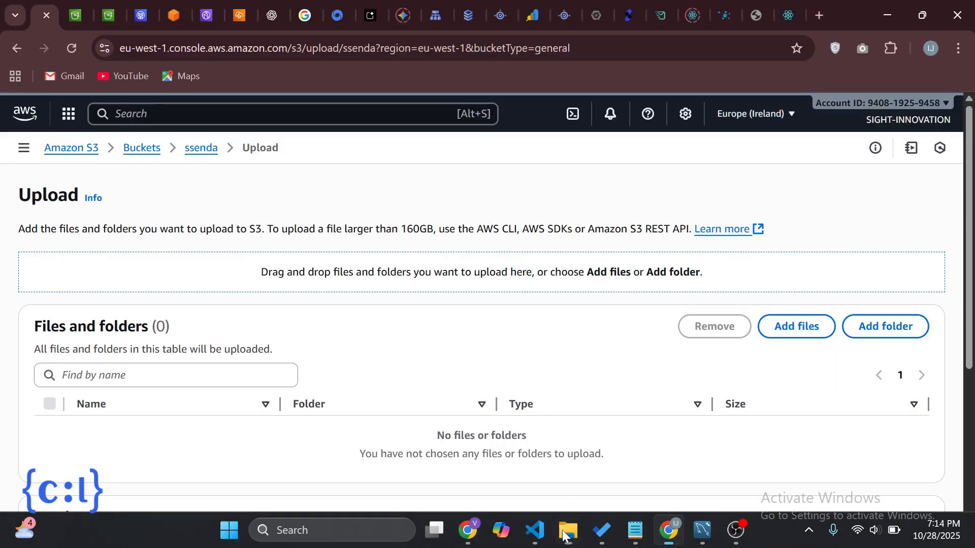
{"action": "left_click", "coordinate": [922, 15]}
{"action": "left_click", "coordinate": [302, 340]}
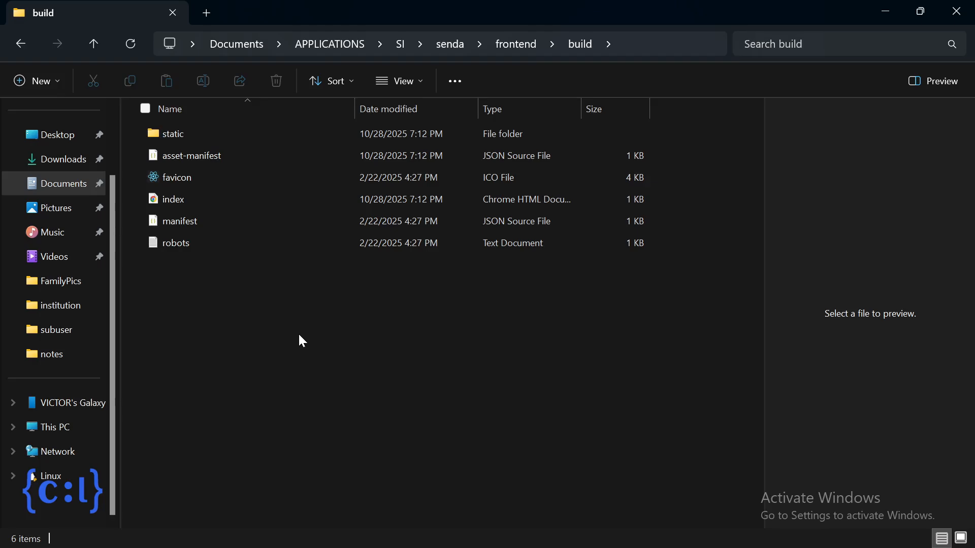
{"action": "left_click", "coordinate": [918, 14]}
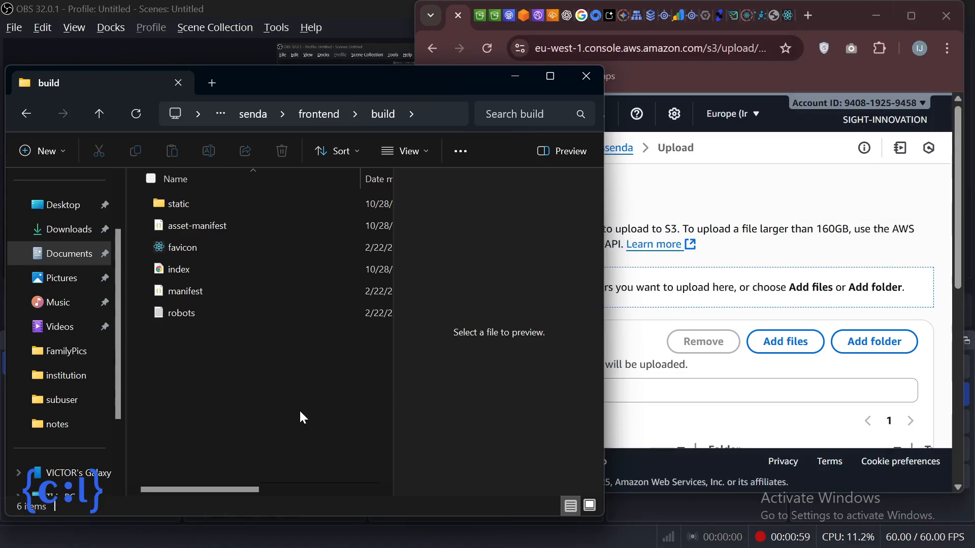
Upload all files and folders from the build folder to the ssenda bucket and close the upload status page
{"action": "key", "text": "ctrl+a"}
{"action": "left_click_drag", "start_coordinate": [319, 267], "coordinate": [655, 320]}
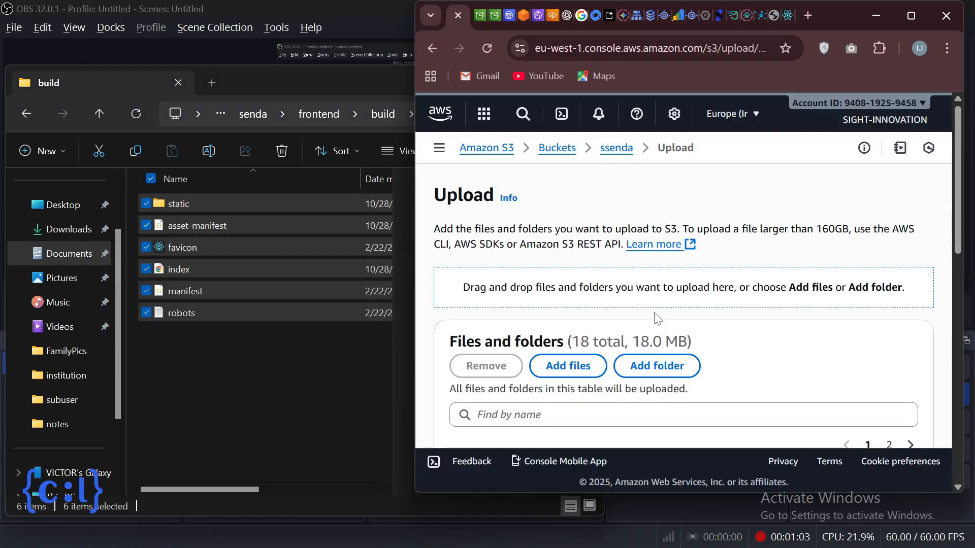
{"action": "left_click", "coordinate": [911, 16]}
{"action": "scroll", "coordinate": [526, 375], "scroll_direction": "down", "scroll_amount": 10}
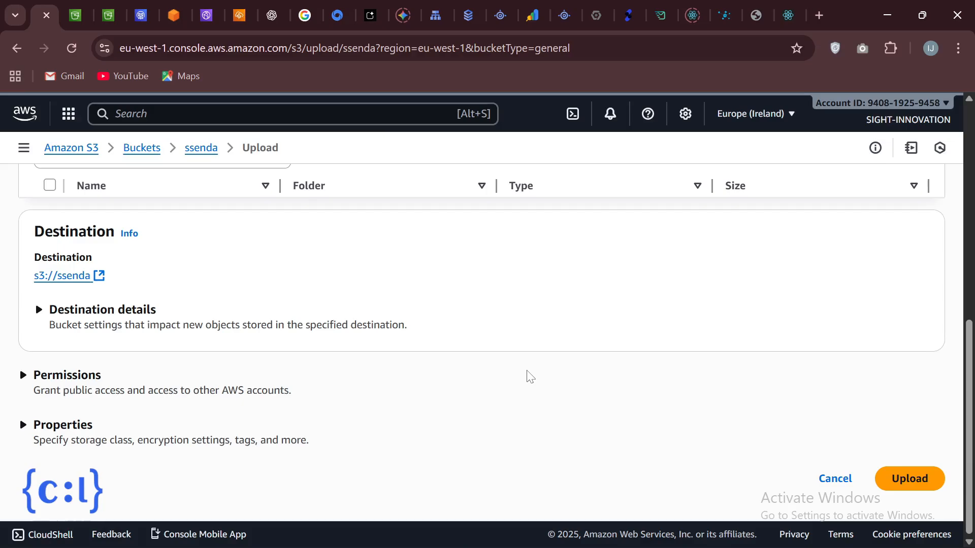
{"action": "left_click", "coordinate": [912, 480]}
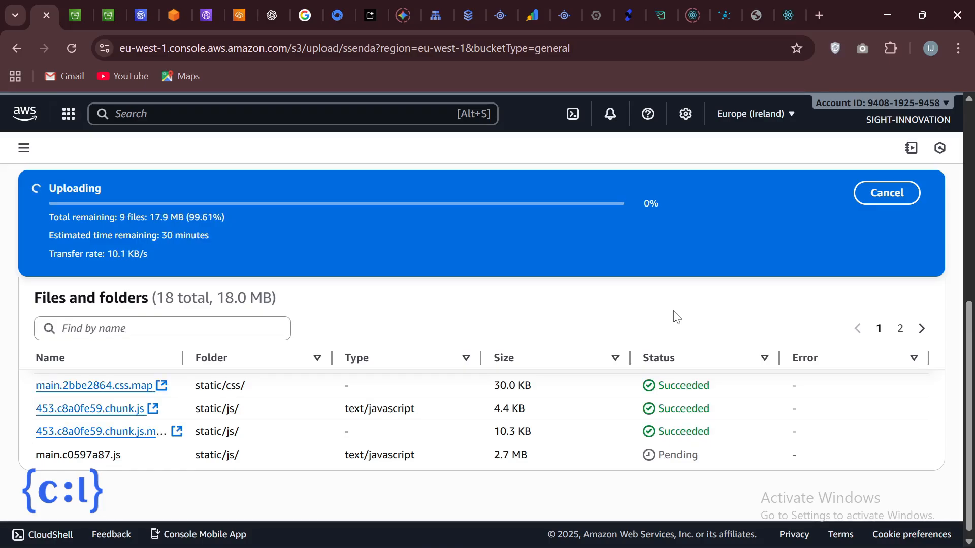
{"action": "left_click", "coordinate": [924, 189]}
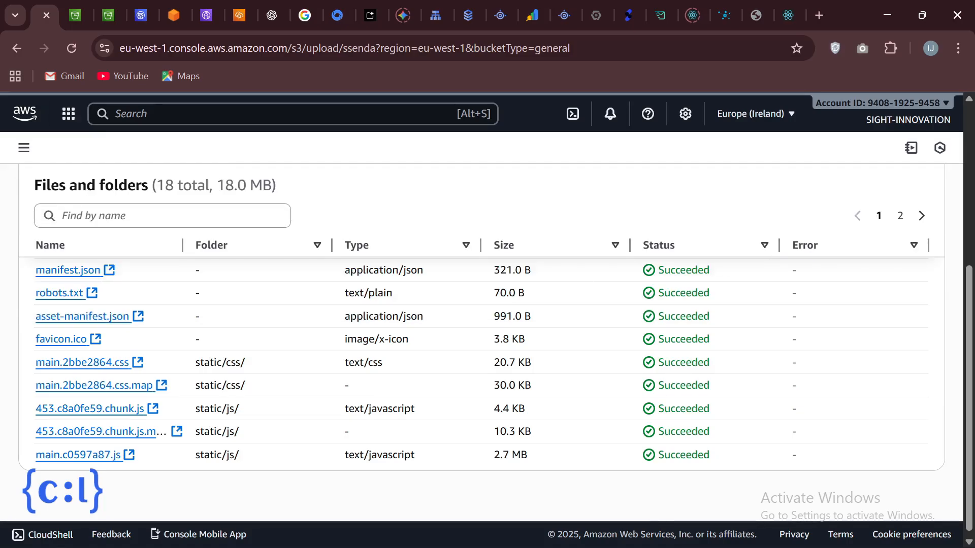
{"action": "scroll", "coordinate": [493, 289], "scroll_direction": "up", "scroll_amount": 5}
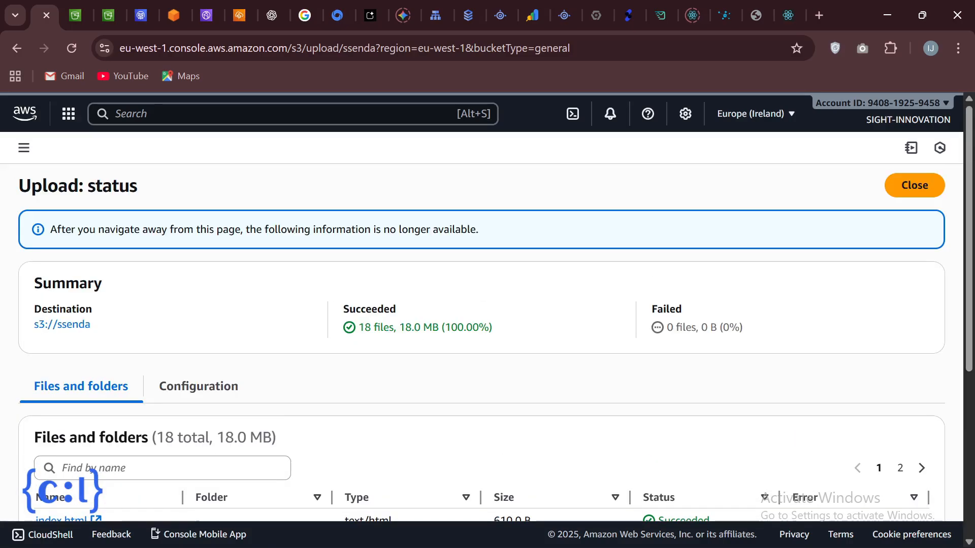
{"action": "left_click", "coordinate": [912, 193]}
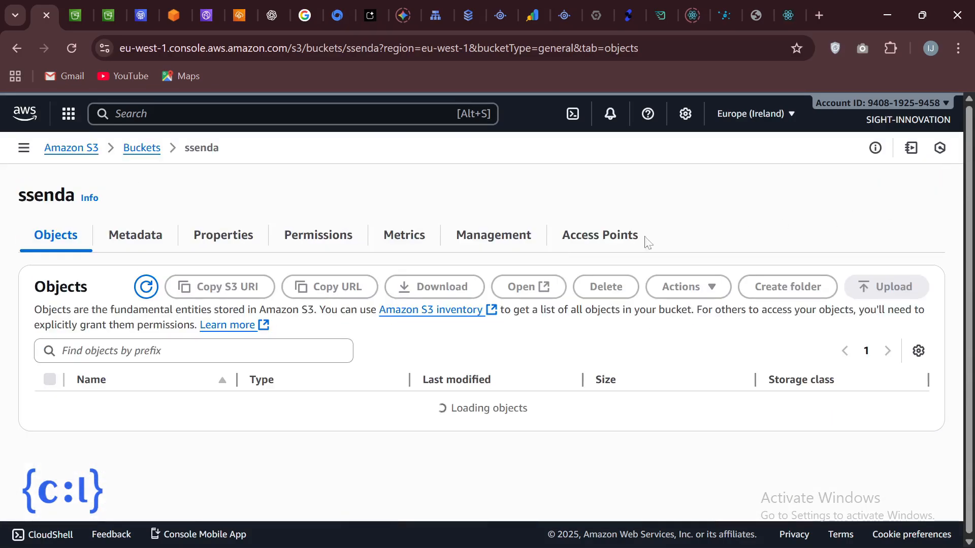
Open the bucket website endpoint listed in the ssenda bucket's static website hosting properties
{"action": "left_click", "coordinate": [221, 236]}
{"action": "scroll", "coordinate": [250, 381], "scroll_direction": "down", "scroll_amount": 10}
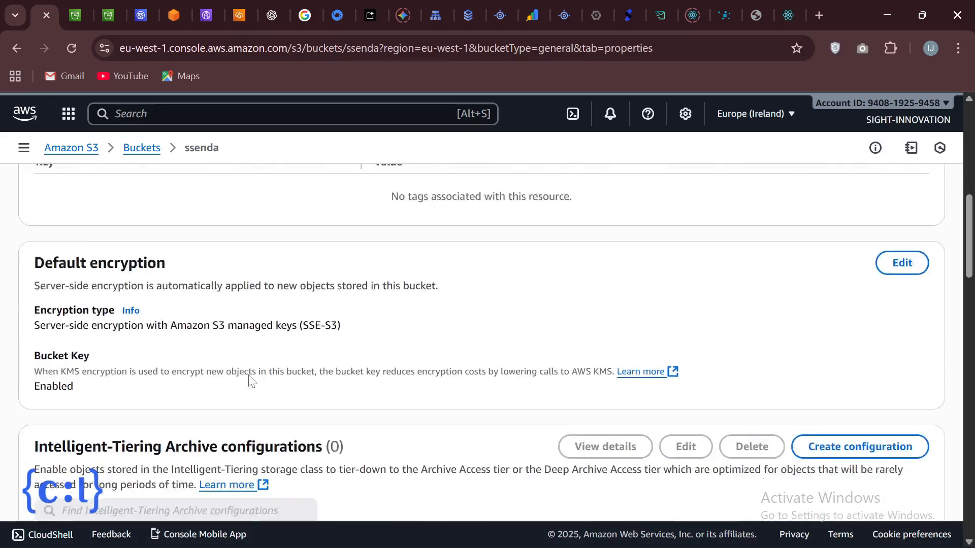
{"action": "scroll", "coordinate": [251, 381], "scroll_direction": "down", "scroll_amount": 15}
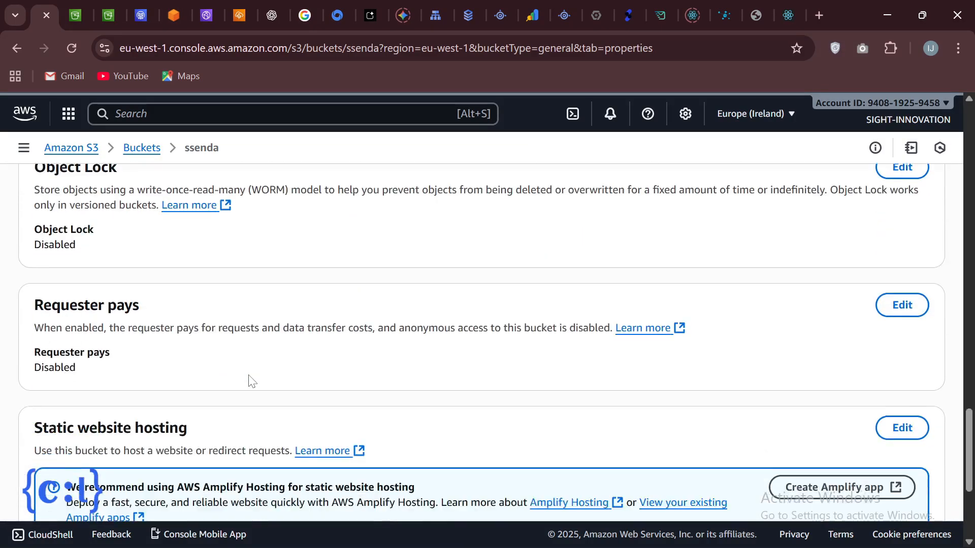
{"action": "scroll", "coordinate": [250, 381], "scroll_direction": "down", "scroll_amount": 1}
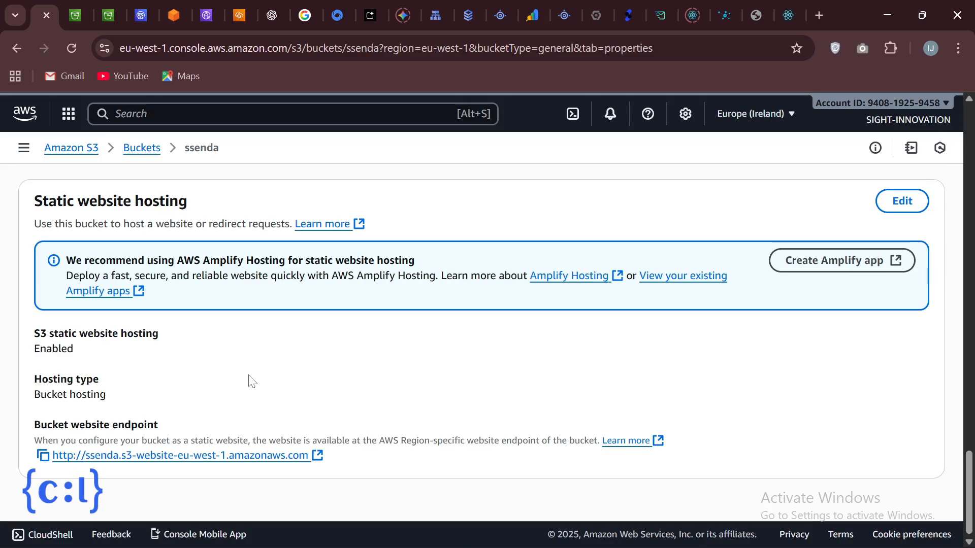
{"action": "left_click", "coordinate": [211, 457]}
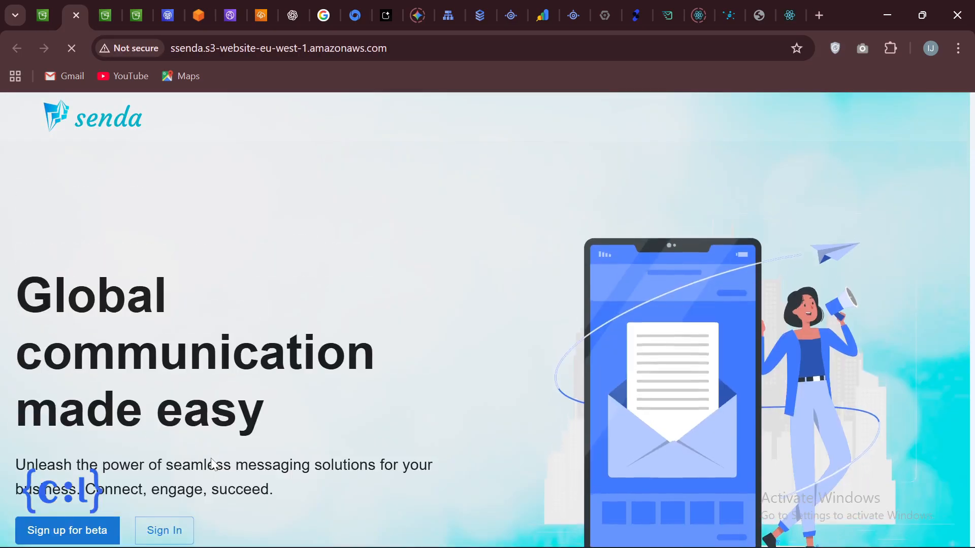
Examine the hosted senda landing page from the header down to the Contact Us form
{"action": "scroll", "coordinate": [366, 384], "scroll_direction": "down", "scroll_amount": 10}
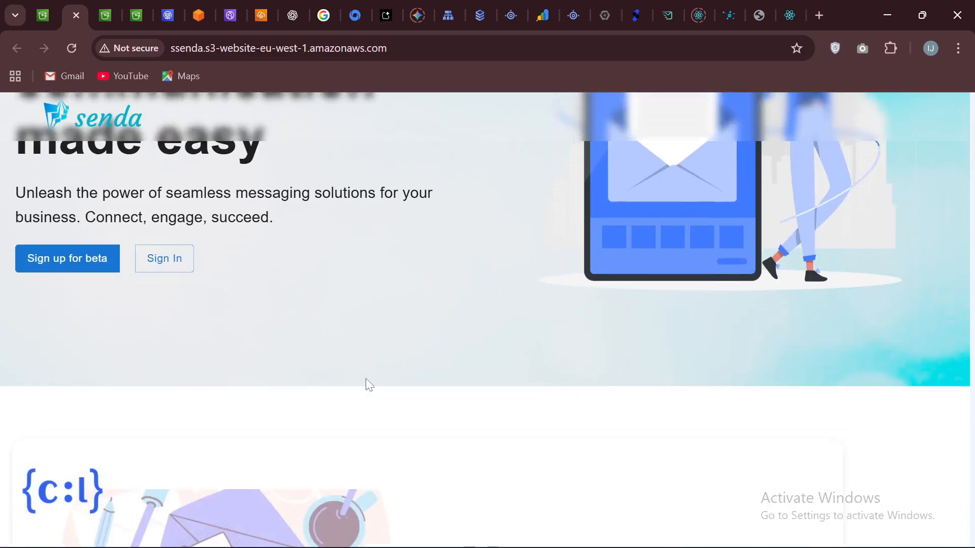
{"action": "scroll", "coordinate": [366, 384], "scroll_direction": "down", "scroll_amount": 7}
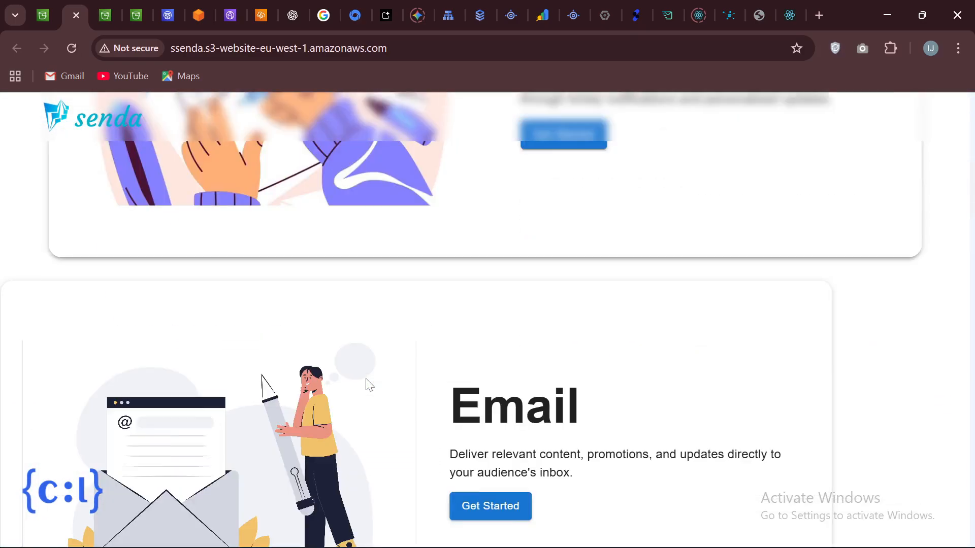
{"action": "scroll", "coordinate": [368, 385], "scroll_direction": "down", "scroll_amount": 10}
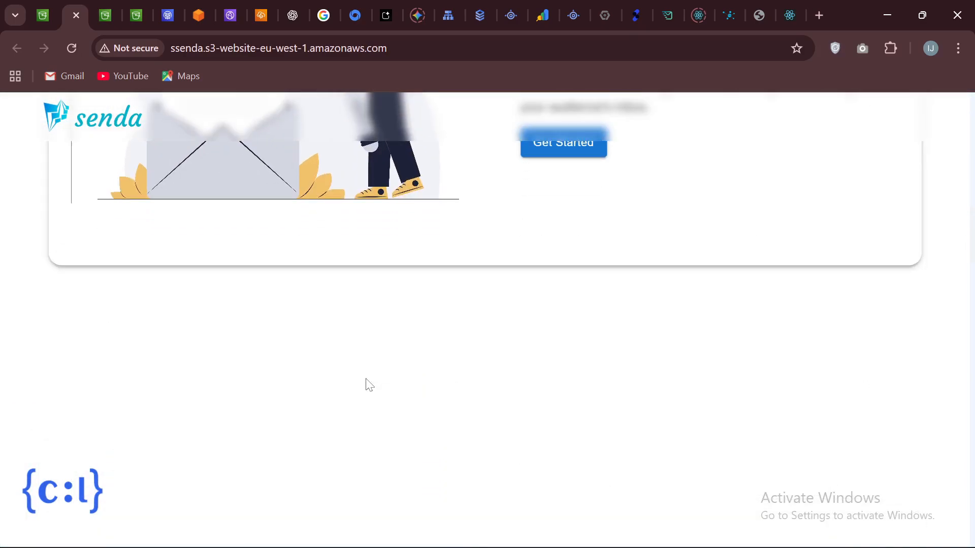
{"action": "scroll", "coordinate": [369, 386], "scroll_direction": "down", "scroll_amount": 5}
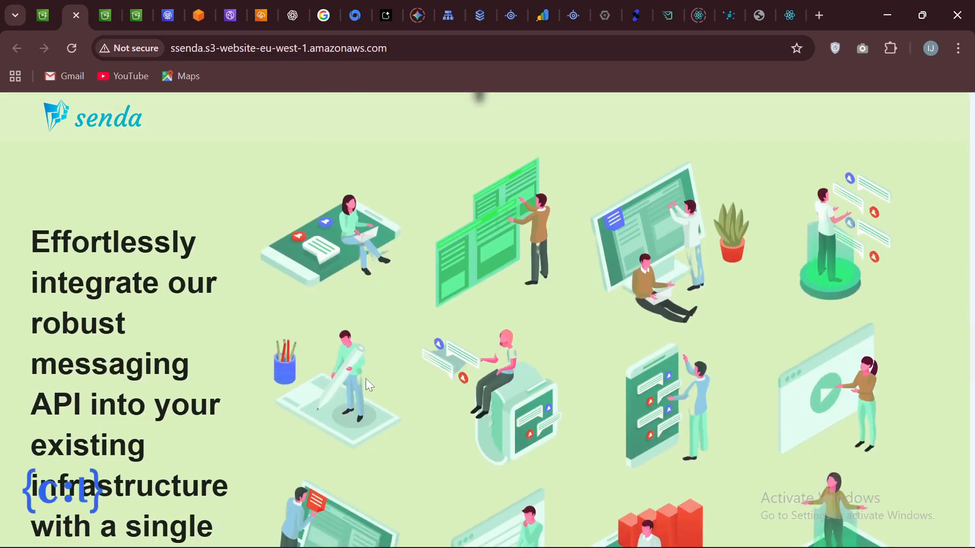
{"action": "scroll", "coordinate": [367, 379], "scroll_direction": "down", "scroll_amount": 15}
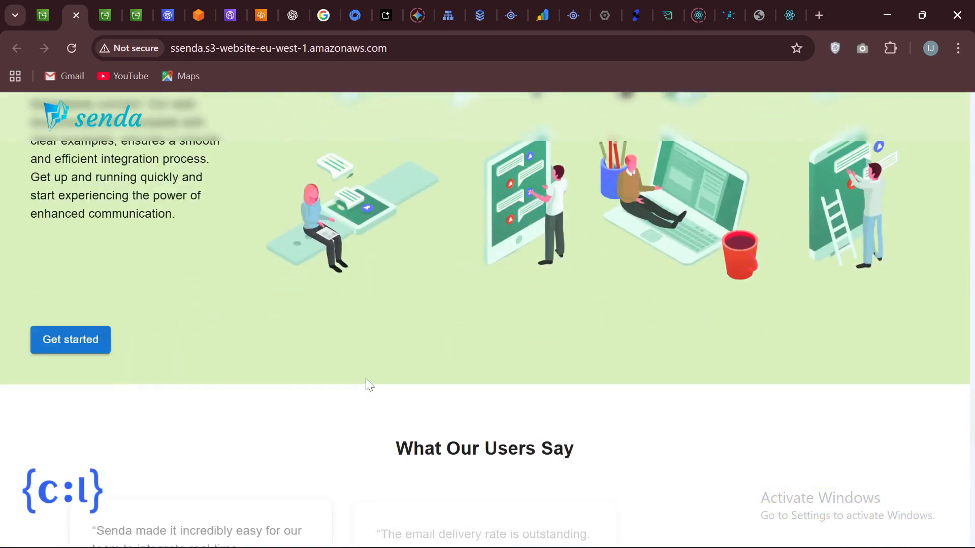
{"action": "scroll", "coordinate": [369, 385], "scroll_direction": "down", "scroll_amount": 1}
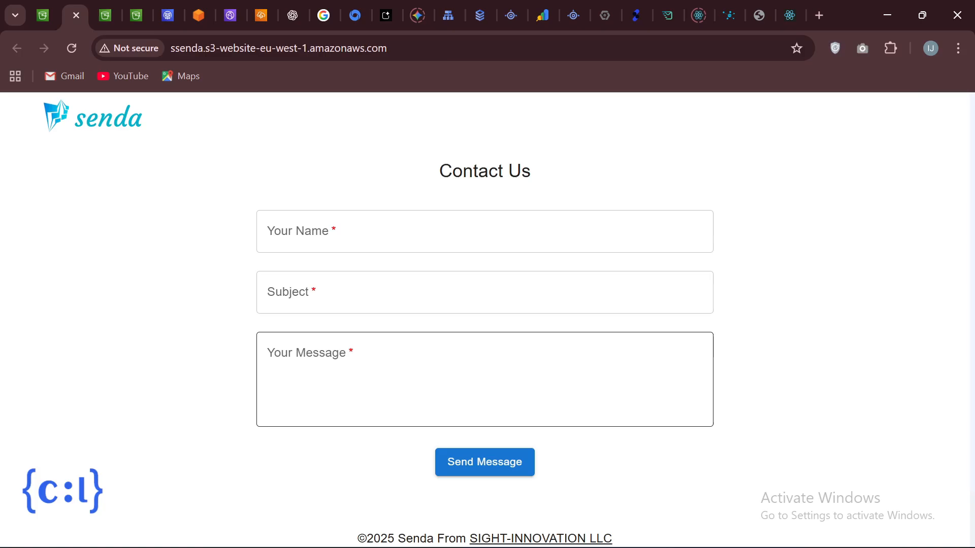
{"action": "scroll", "coordinate": [369, 385], "scroll_direction": "up", "scroll_amount": 18}
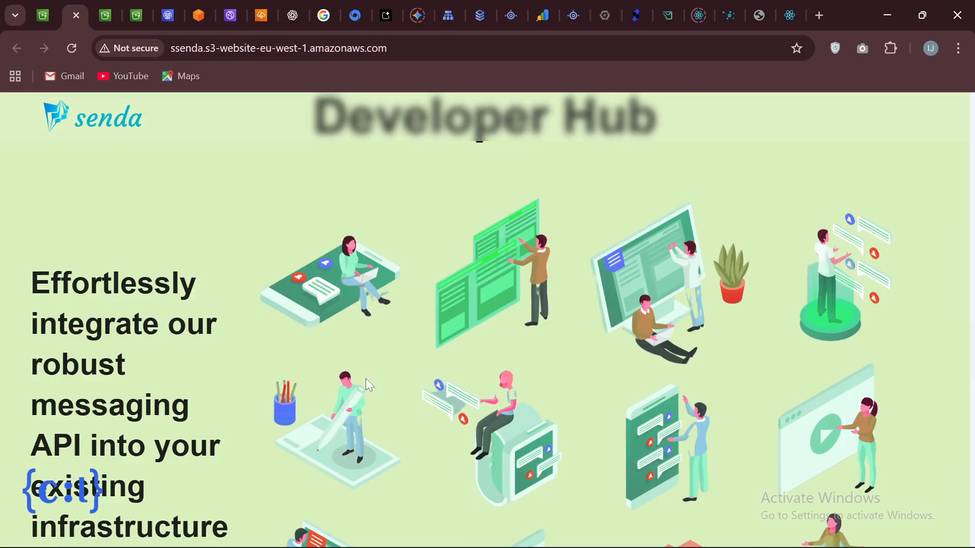